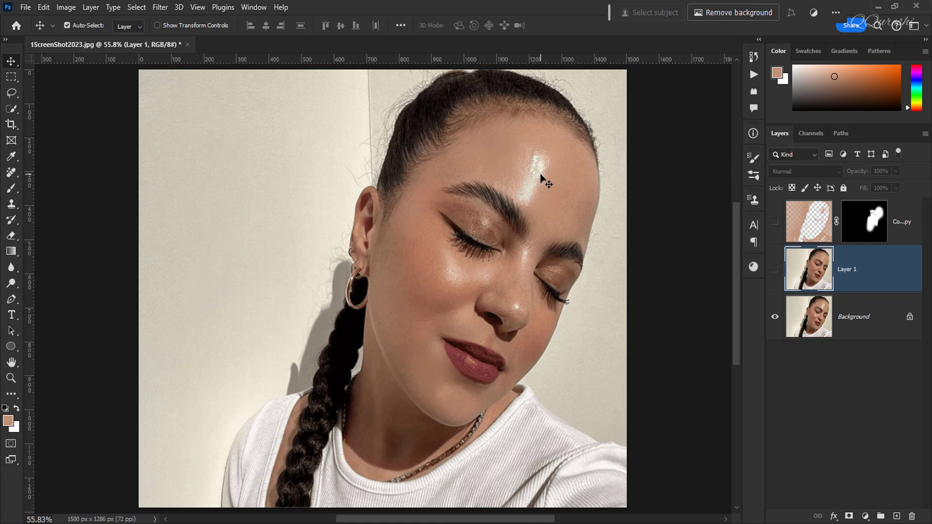
Compare the retouched Layer 1 and the masked colour fill copy against the original portrait by toggling their visibility
click(774, 270)
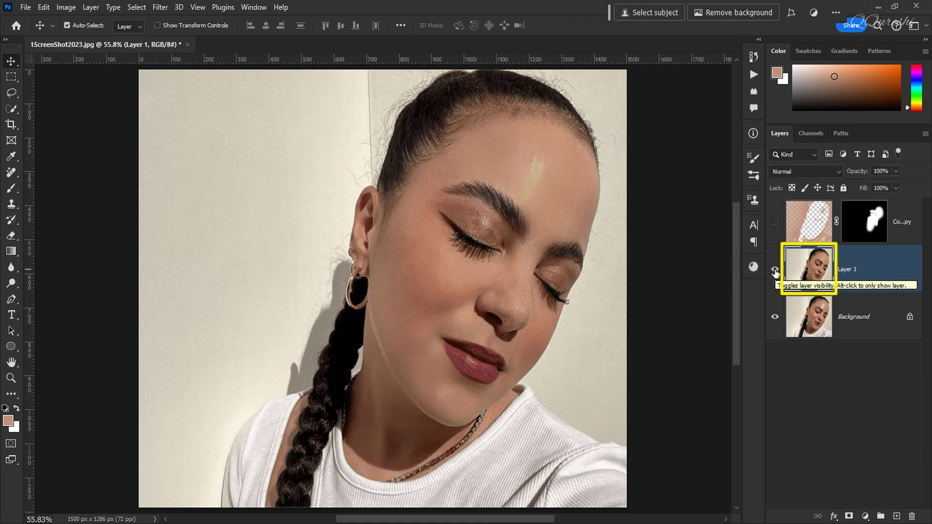
click(775, 270)
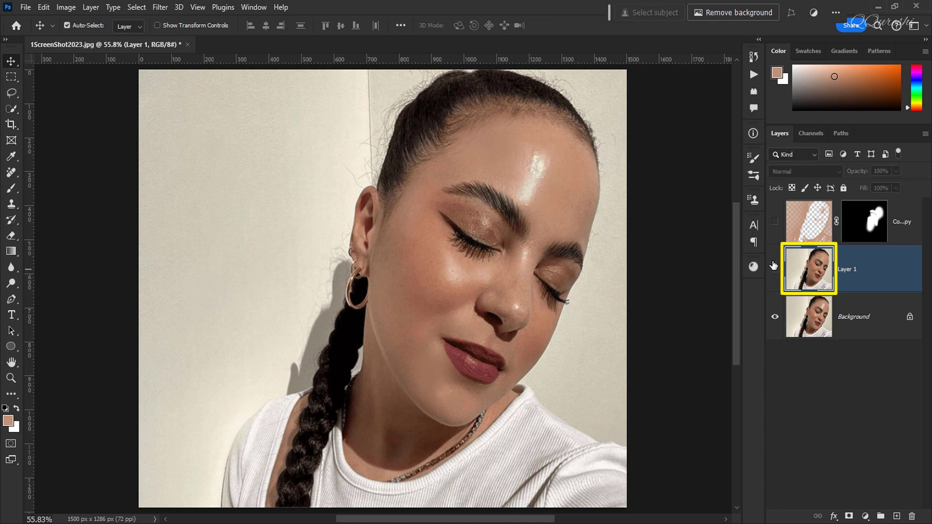
click(774, 222)
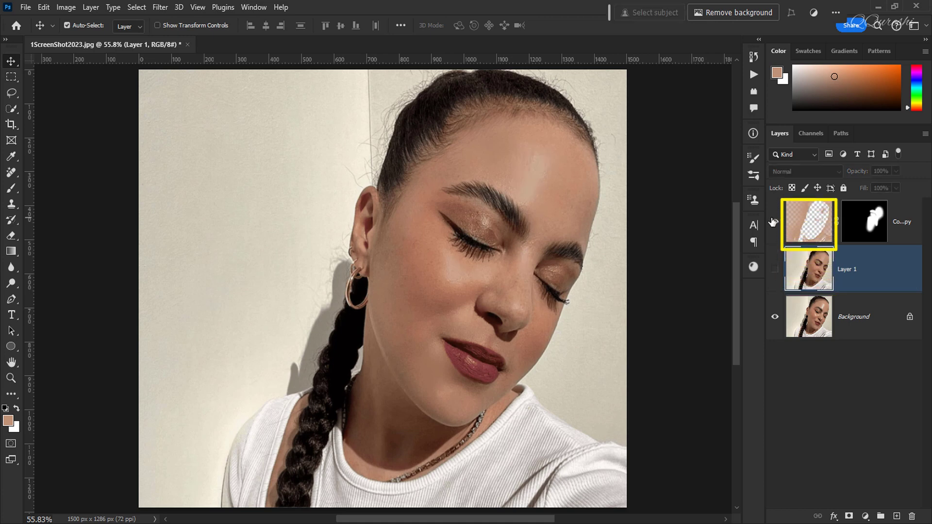
click(895, 221)
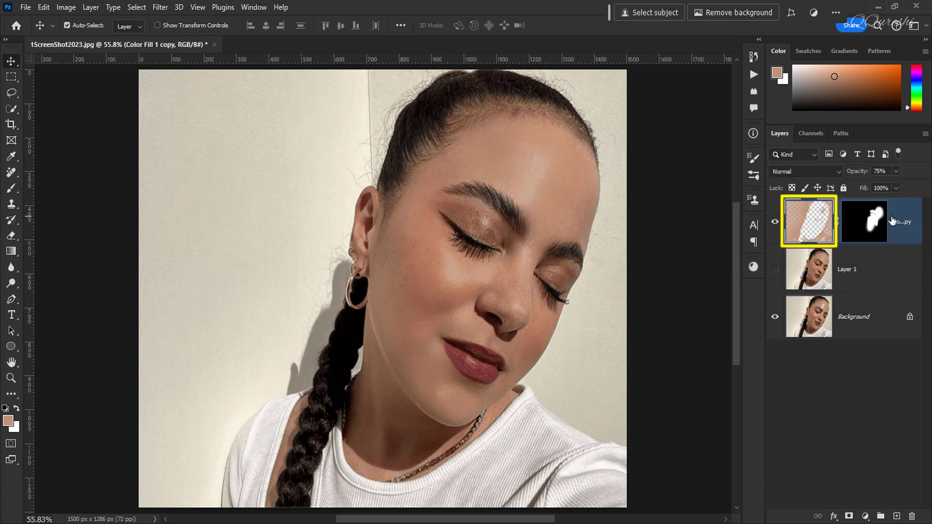
click(775, 225)
click(774, 269)
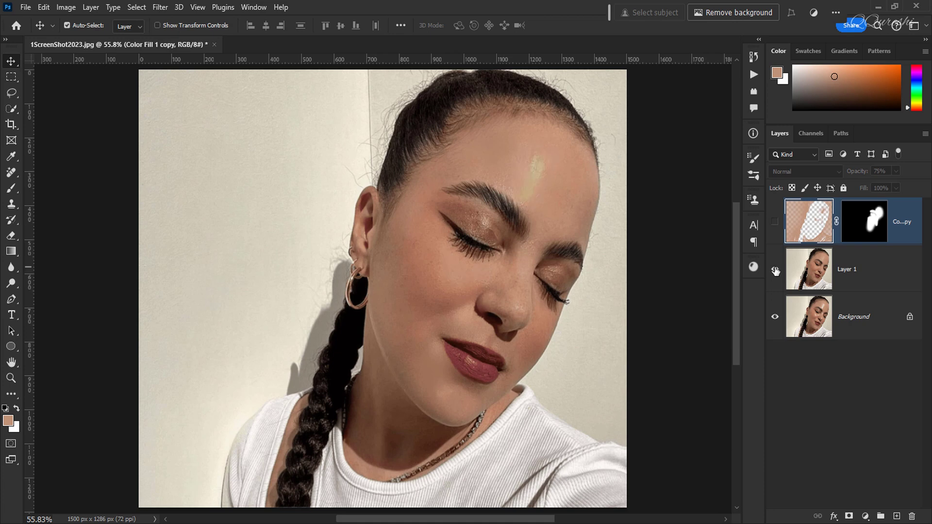
click(854, 275)
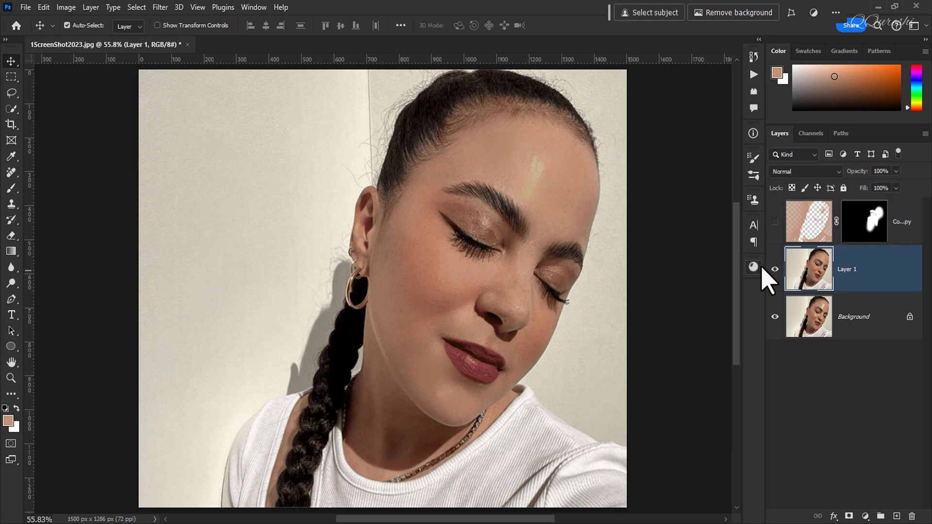
click(775, 270)
click(775, 270)
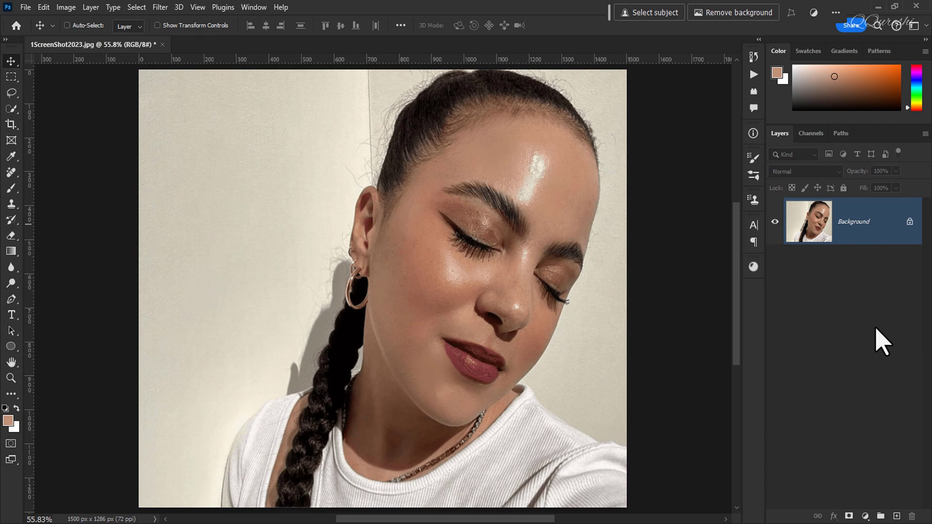
Duplicate the Background layer twice and desaturate the uppermost copy to black and white
key(ctrl+j)
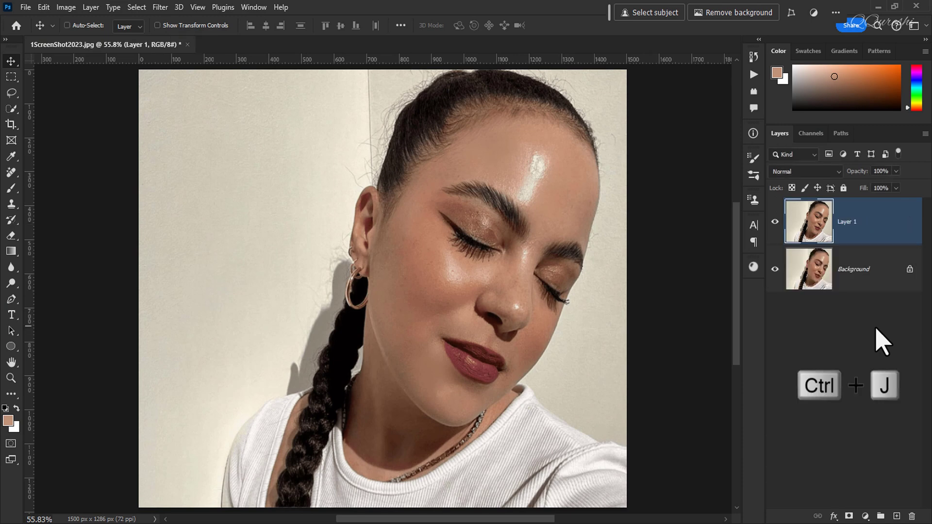
key(ctrl+j)
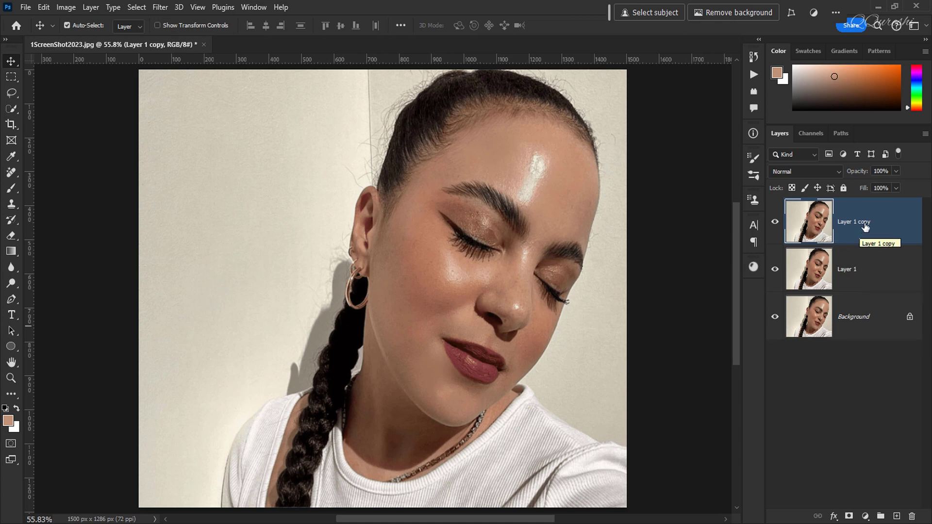
key(ctrl+shift+u)
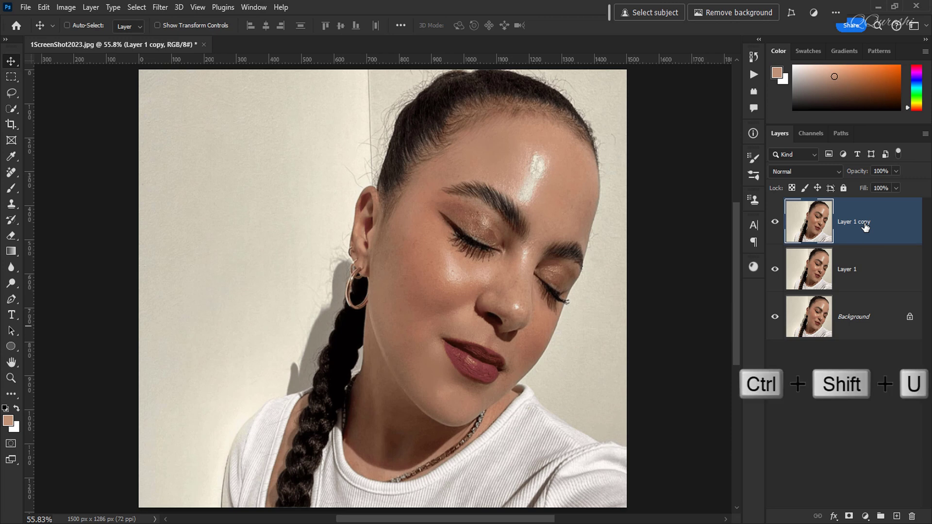
key(ctrl+shift+u)
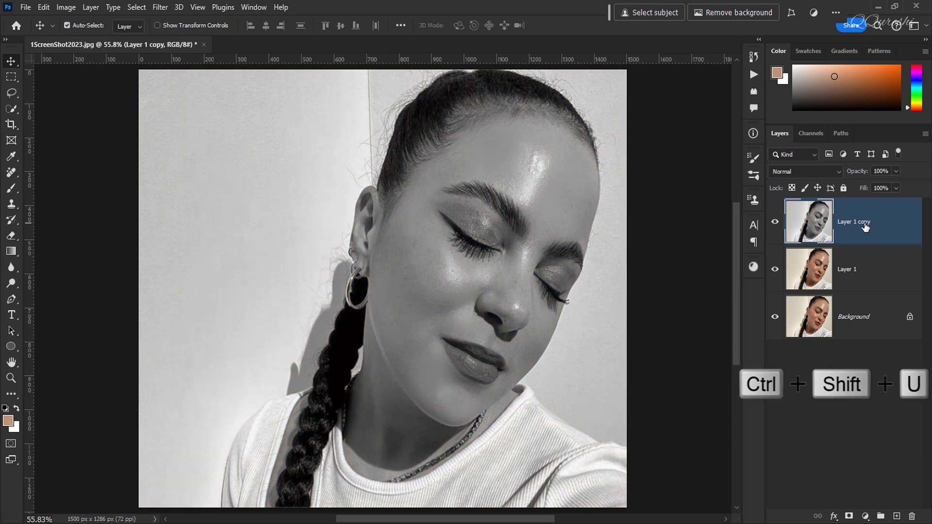
Apply Levels to the desaturated copy with input black at 150 and input white at 245 to isolate the skin highlights
key(ctrl+l)
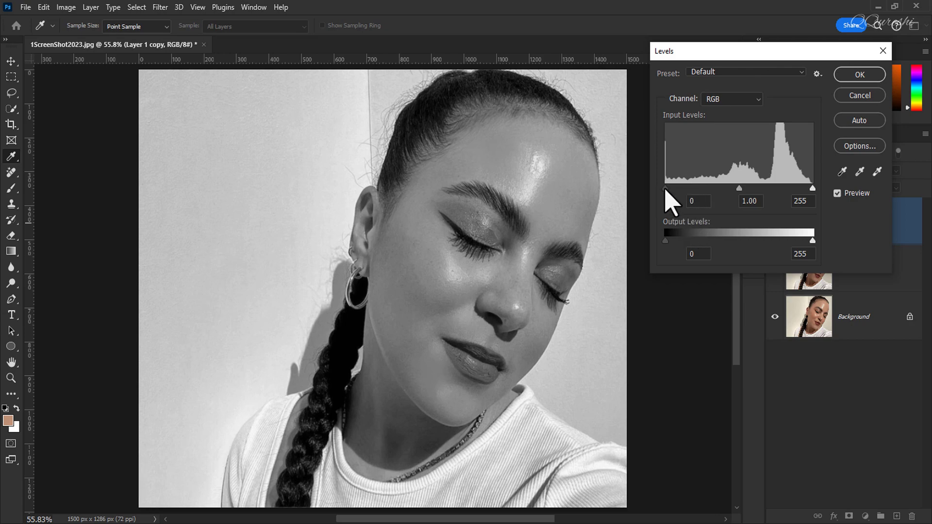
drag(664, 191, 752, 195)
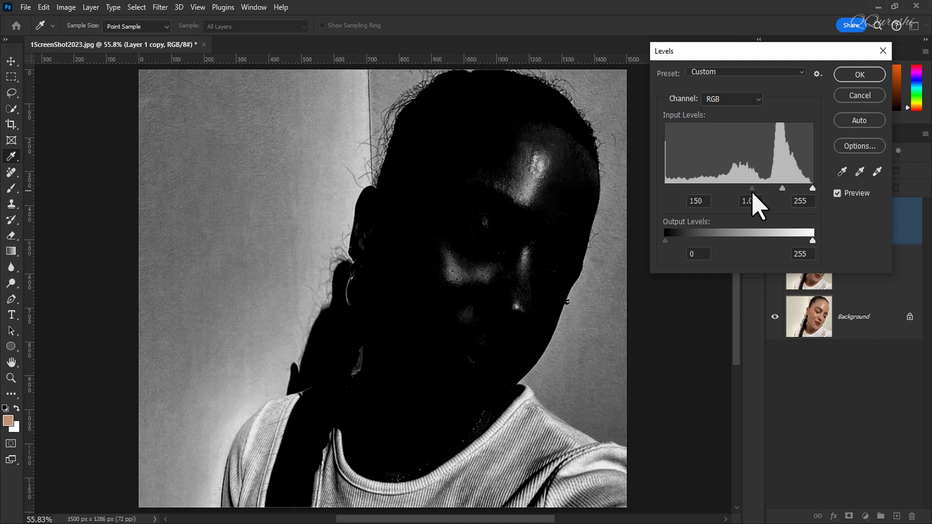
drag(752, 193, 752, 192)
drag(813, 190, 752, 190)
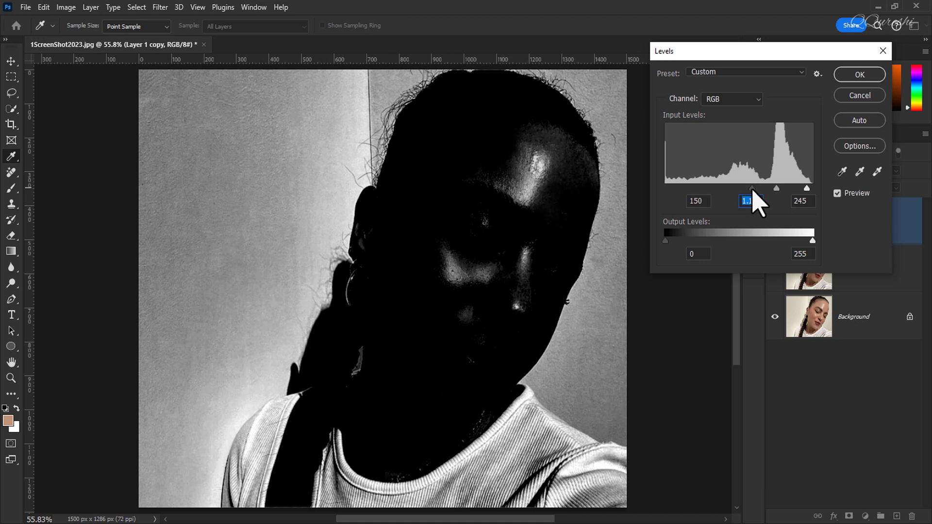
click(752, 190)
click(854, 75)
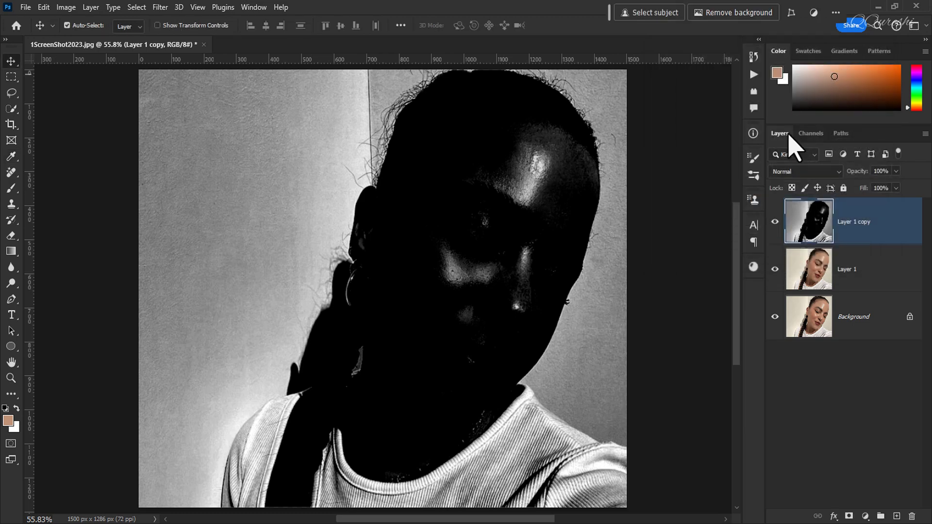
Load the Blue channel as a selection and delete the high-contrast Layer 1 copy
click(812, 135)
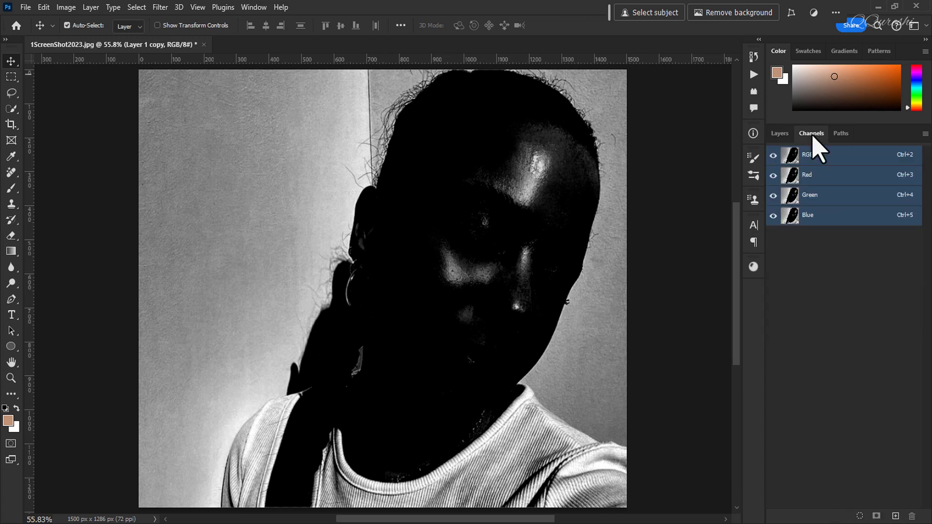
click(807, 215)
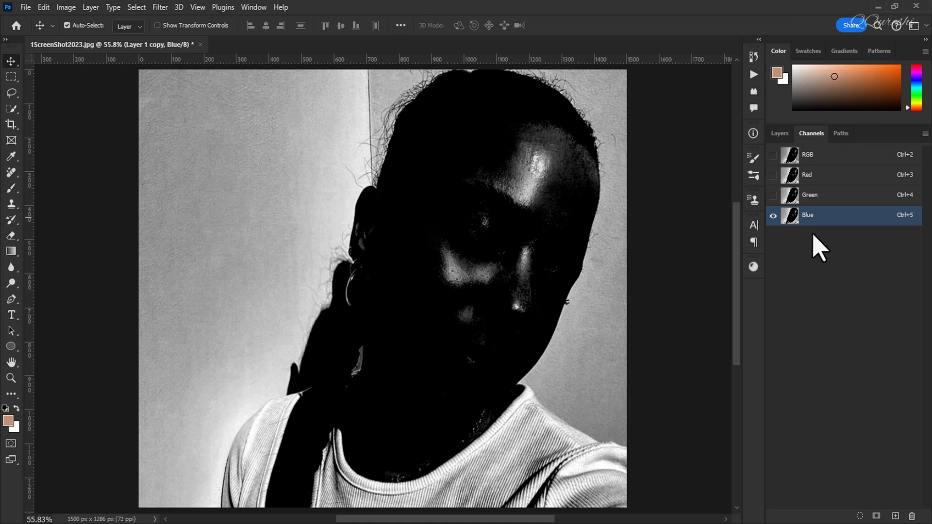
click(859, 518)
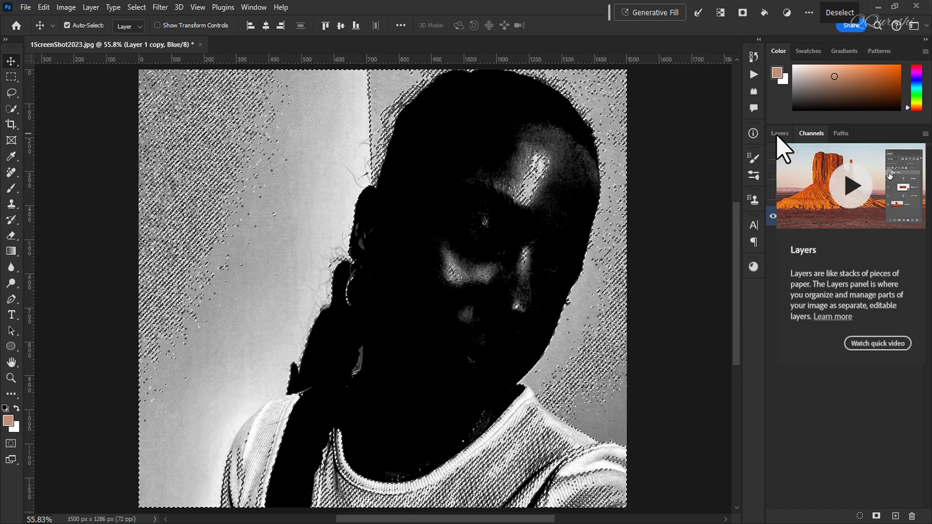
click(779, 134)
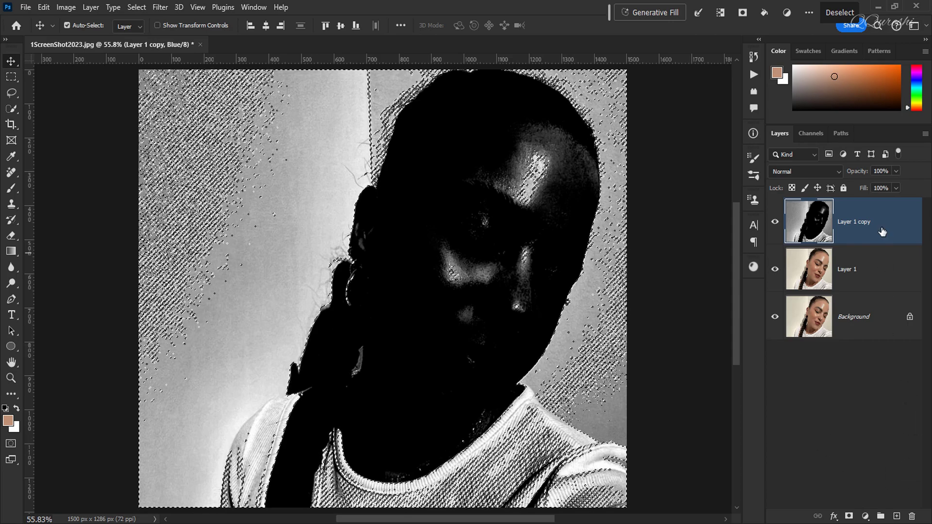
click(911, 516)
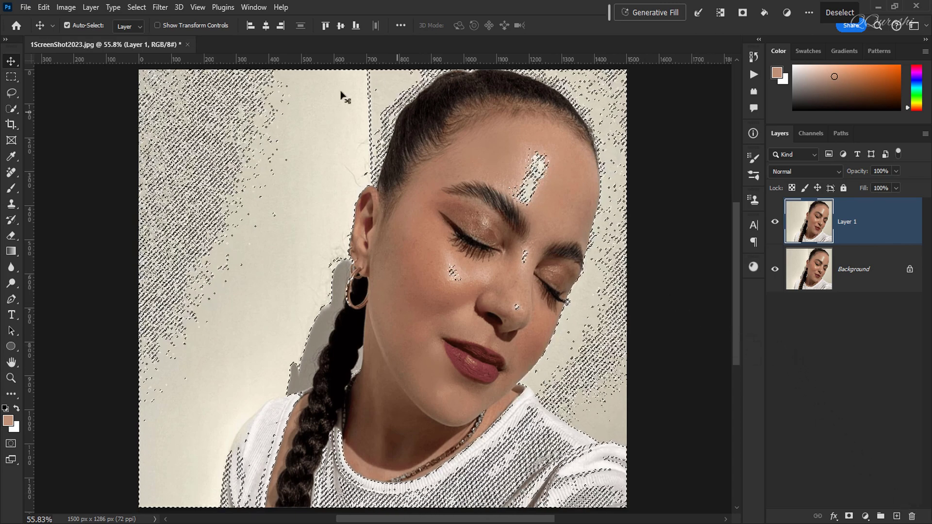
Feather the highlight selection with a radius of 2 pixels
click(137, 7)
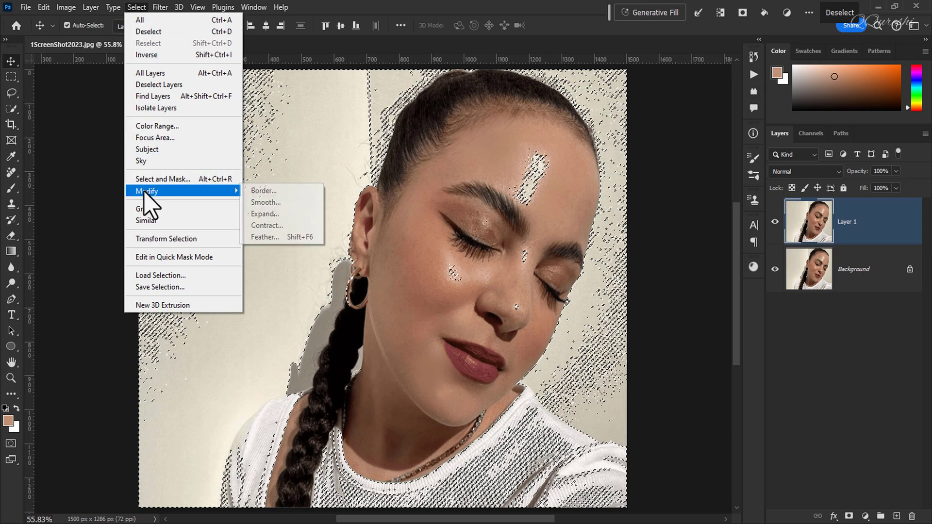
click(285, 238)
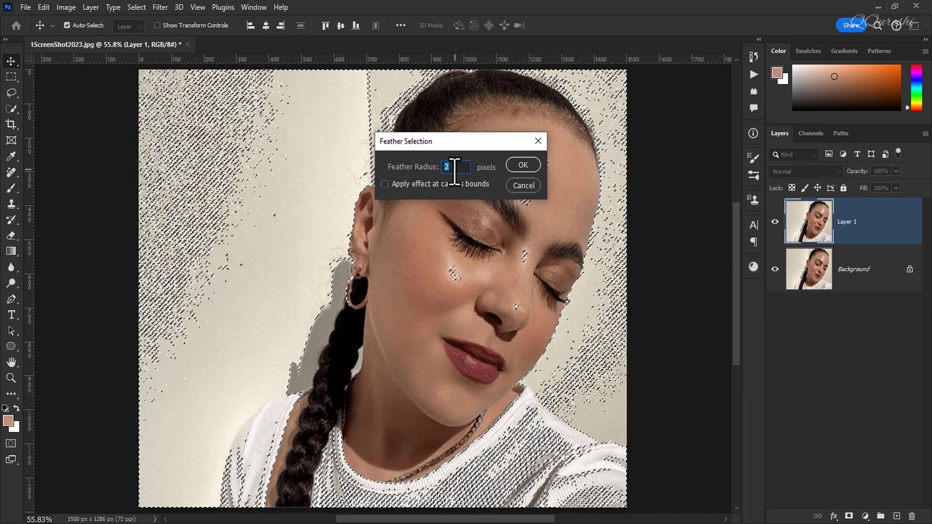
click(522, 165)
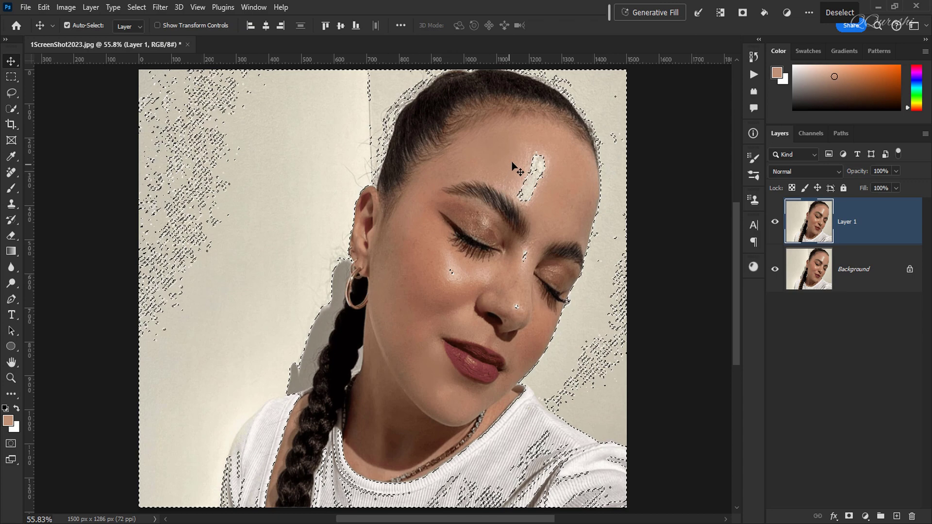
Set the foreground colour to c89c83, sampled from the forehead skin beside the shiny highlight
click(8, 420)
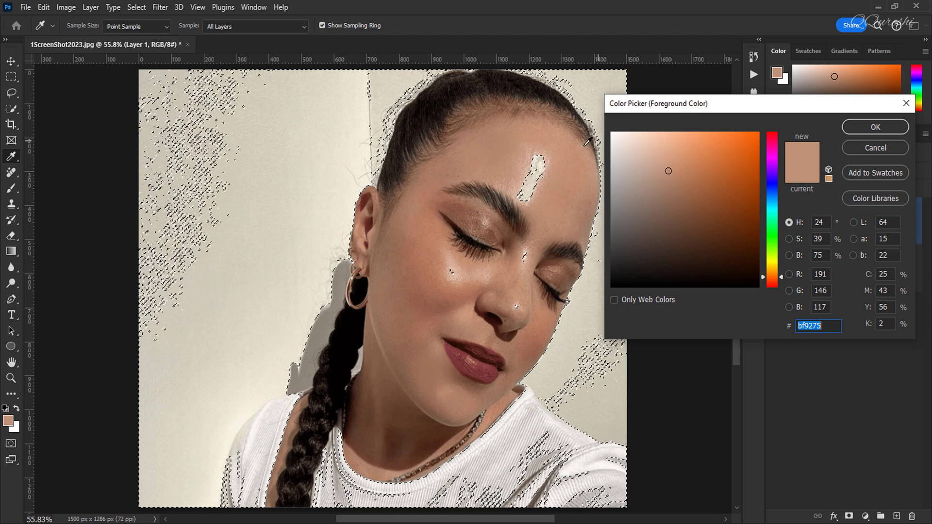
click(544, 186)
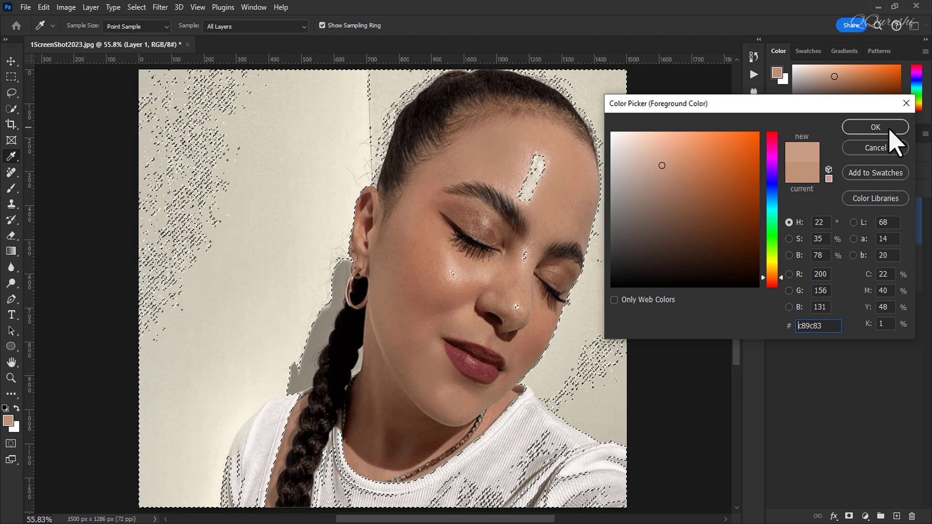
click(875, 127)
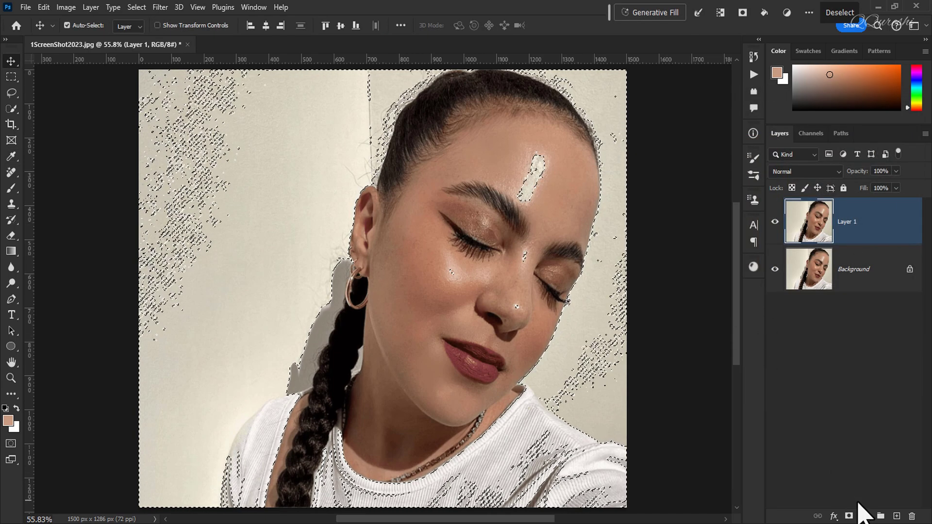
Add a Solid Color fill layer in c89c83 masked by the selection and compare the portrait with and without it
click(864, 515)
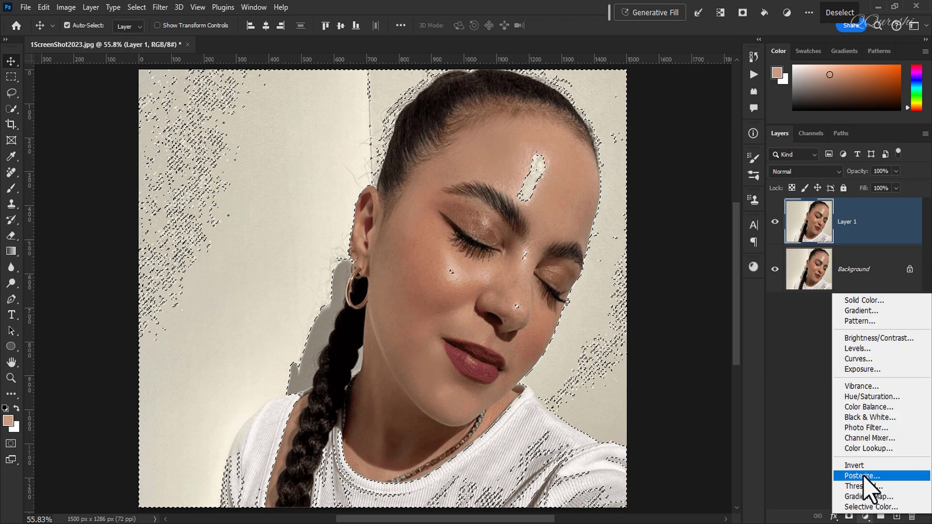
click(867, 300)
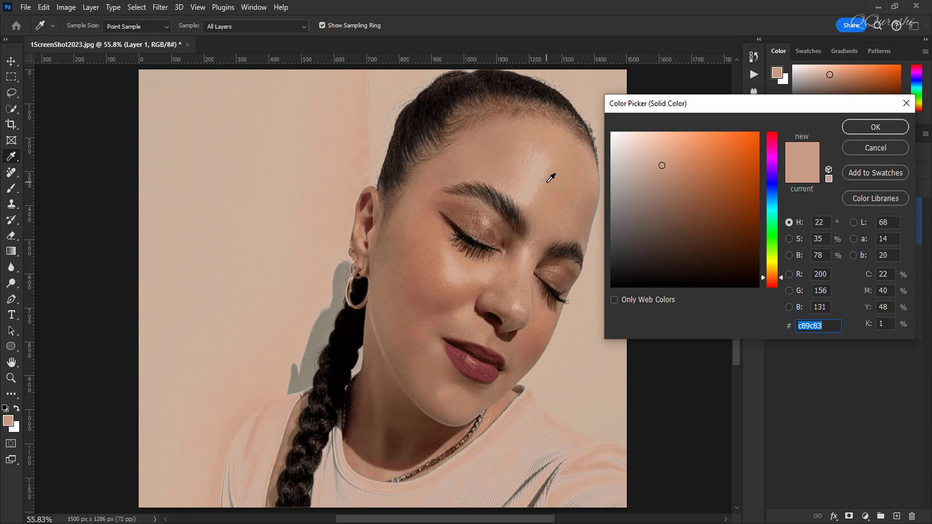
click(867, 128)
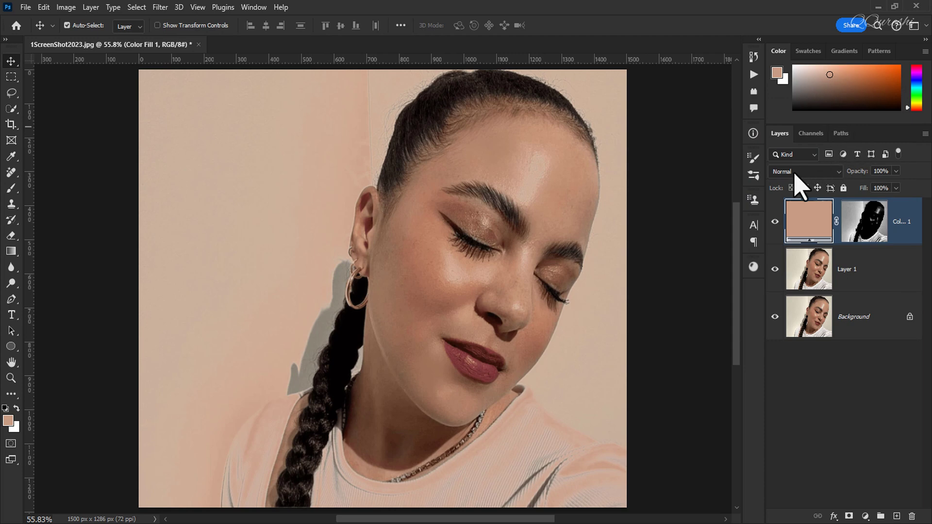
click(776, 225)
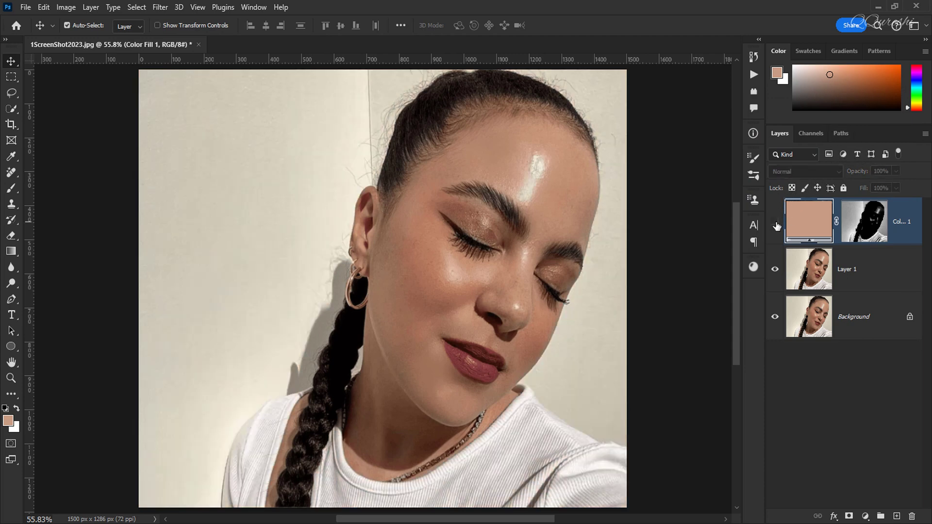
click(776, 224)
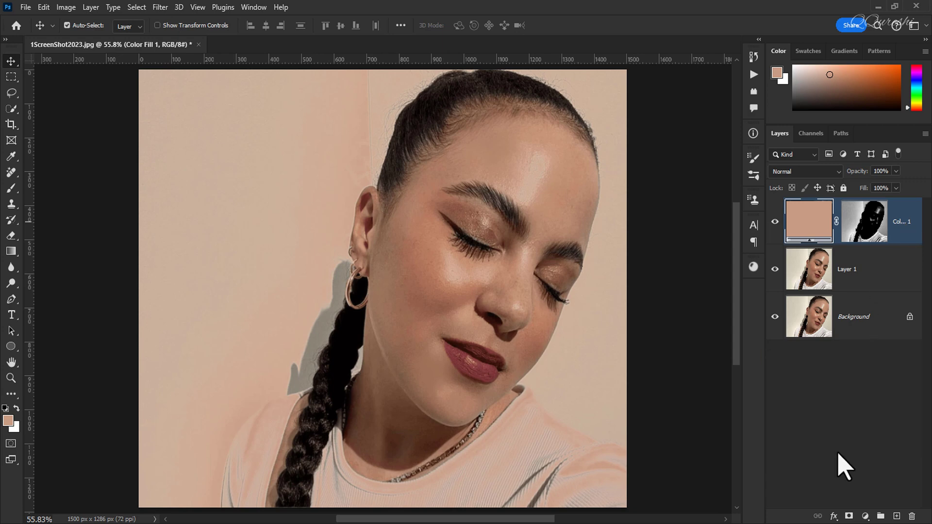
Duplicate the colour fill layer and set the copy's blend mode to Darken
key(ctrl+j)
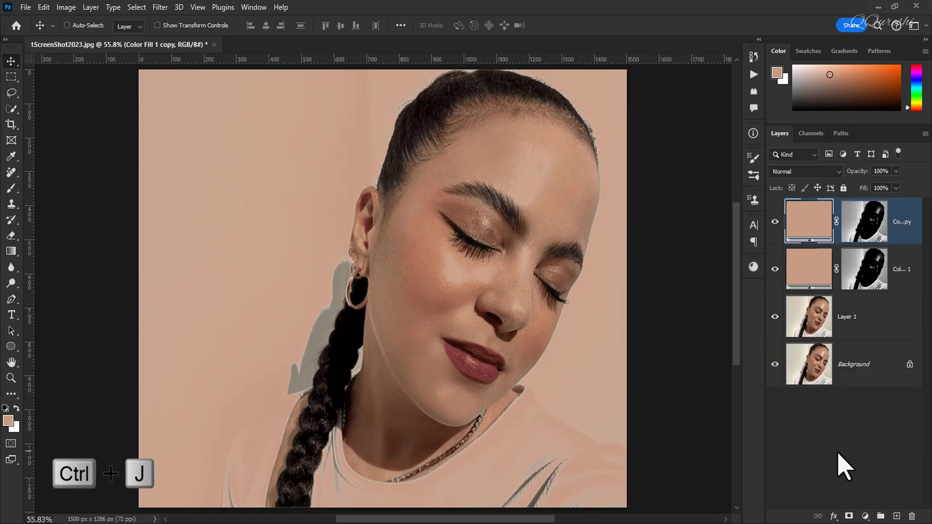
click(794, 175)
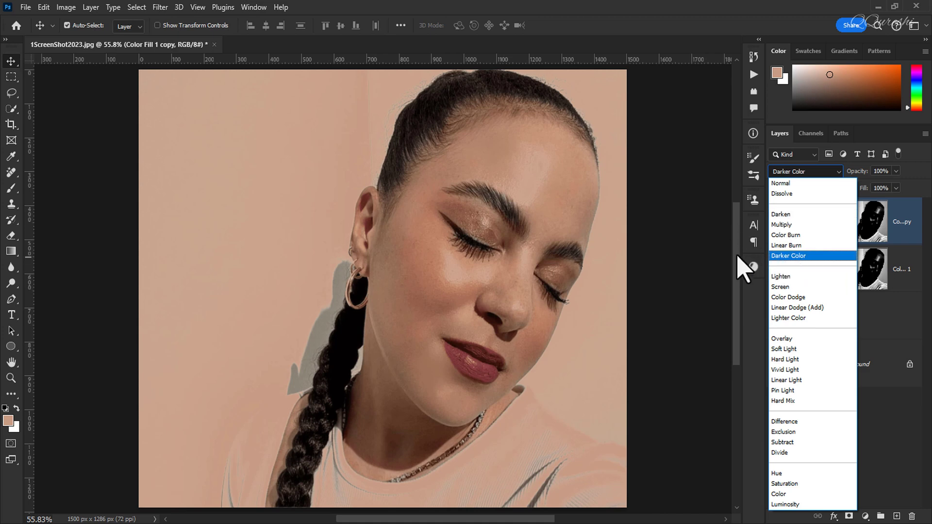
click(794, 216)
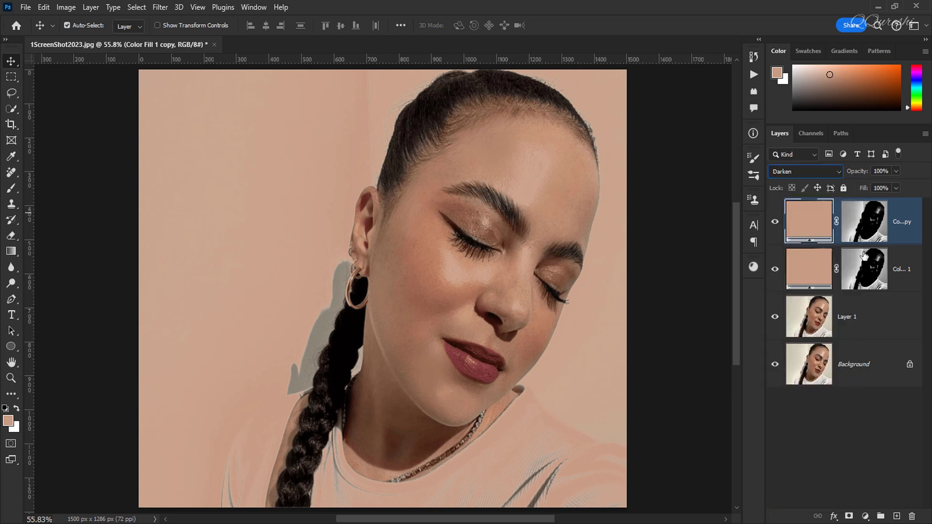
Merge the two colour fill layers into one layer and hide the result behind a black layer mask
shift+click(903, 268)
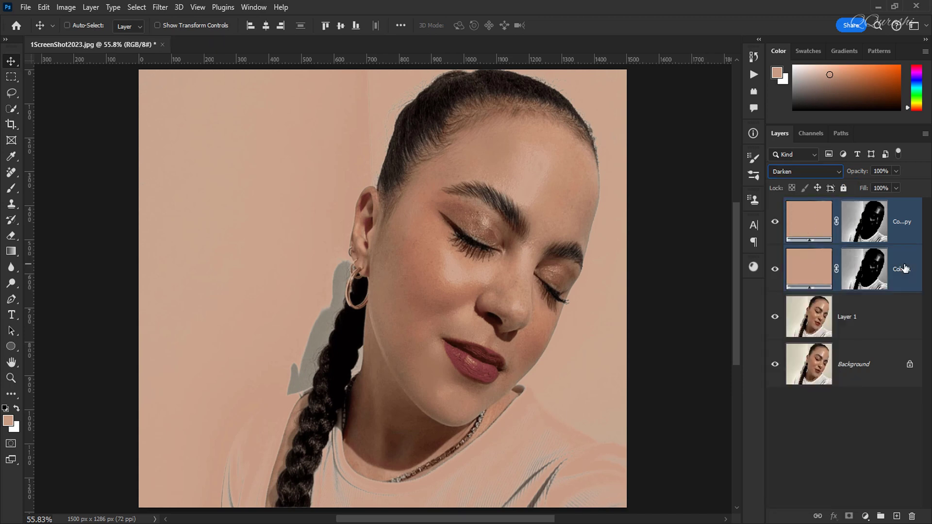
key(ctrl+e)
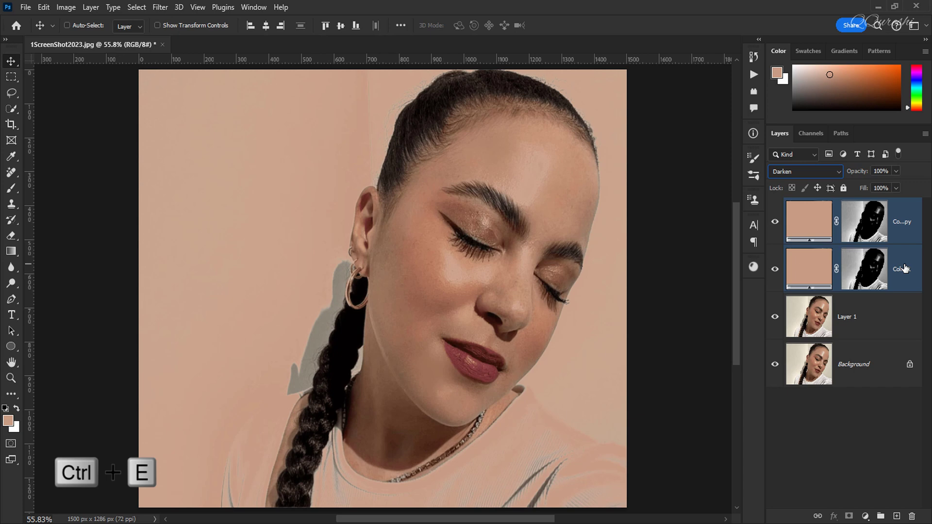
alt+click(774, 222)
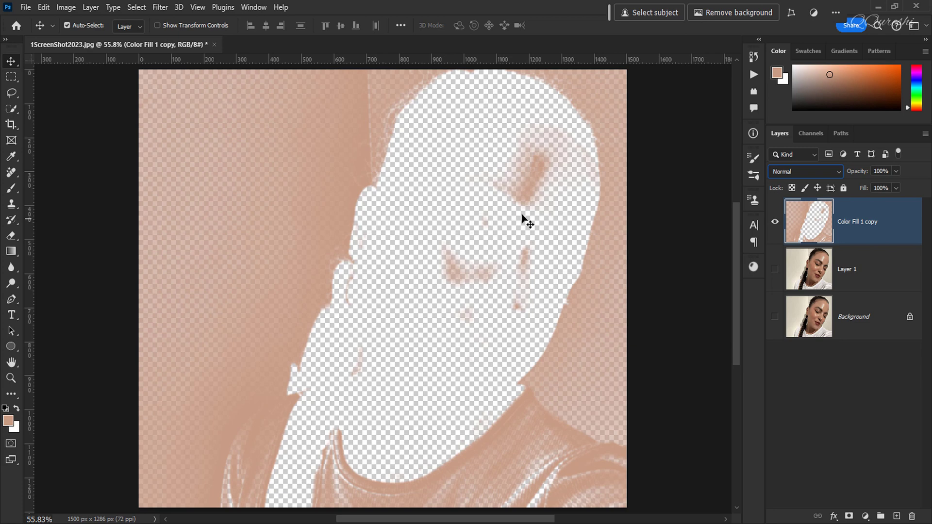
alt+click(774, 225)
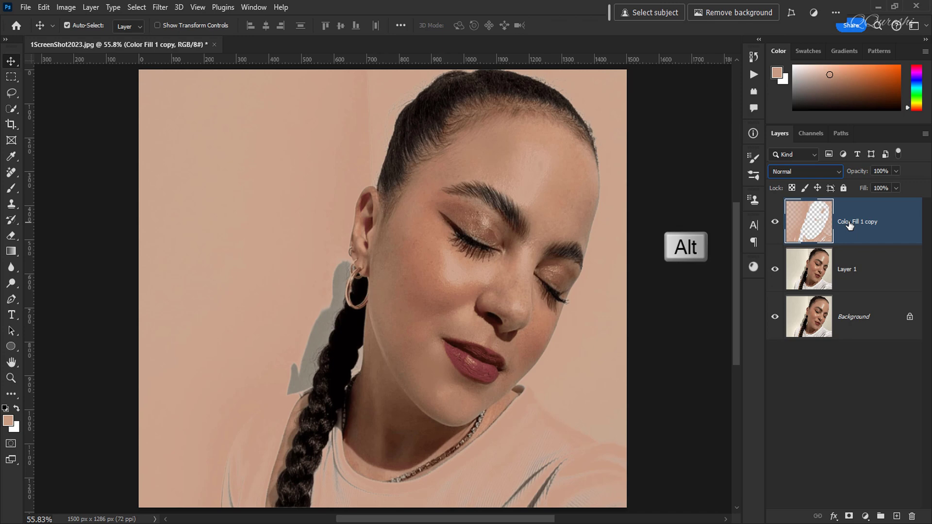
alt+click(849, 516)
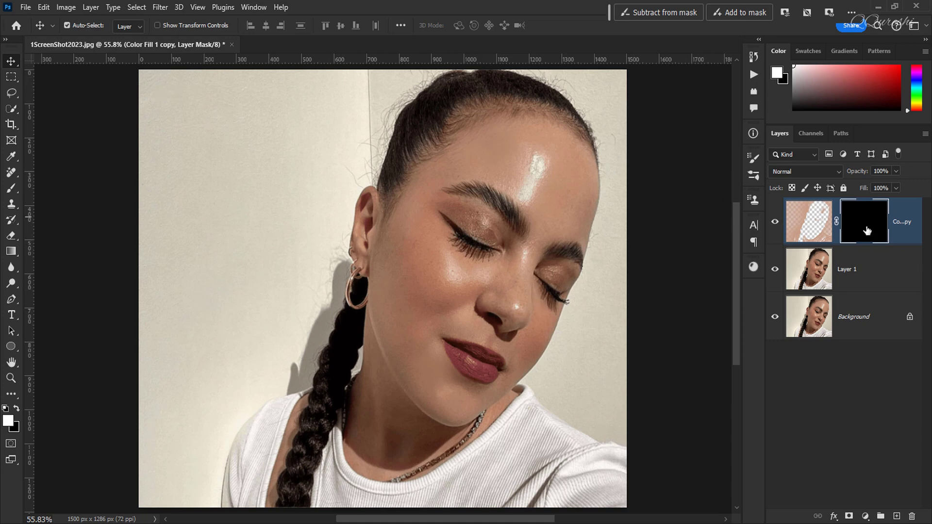
Set up the Brush tool with a soft tip of 177 px size and 0% hardness
click(12, 188)
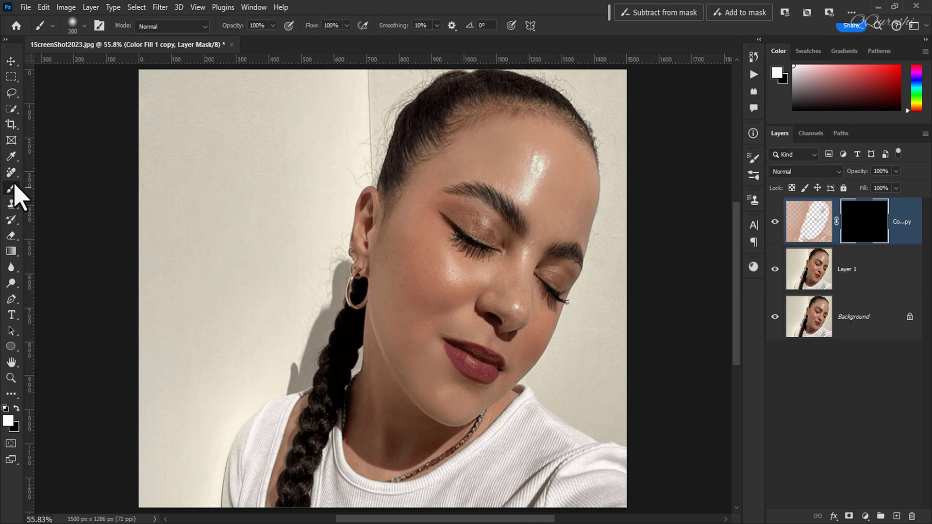
click(84, 26)
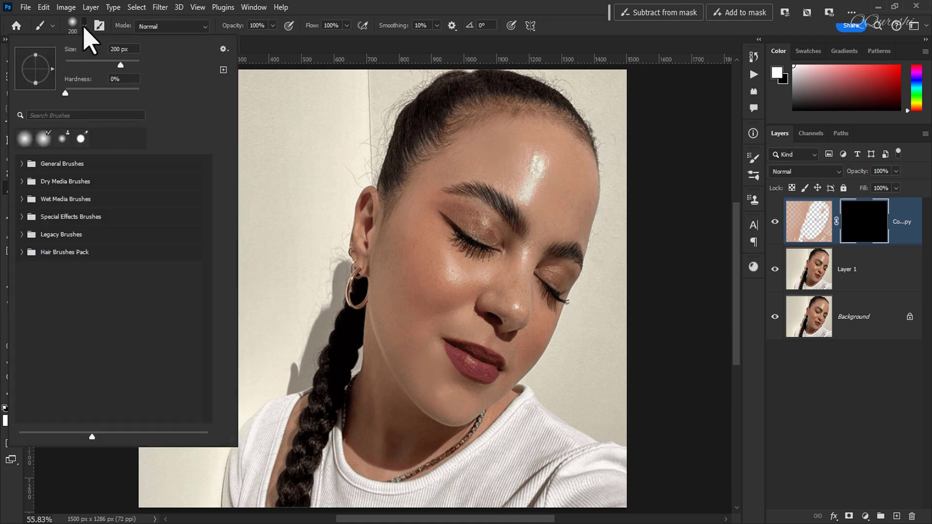
click(60, 96)
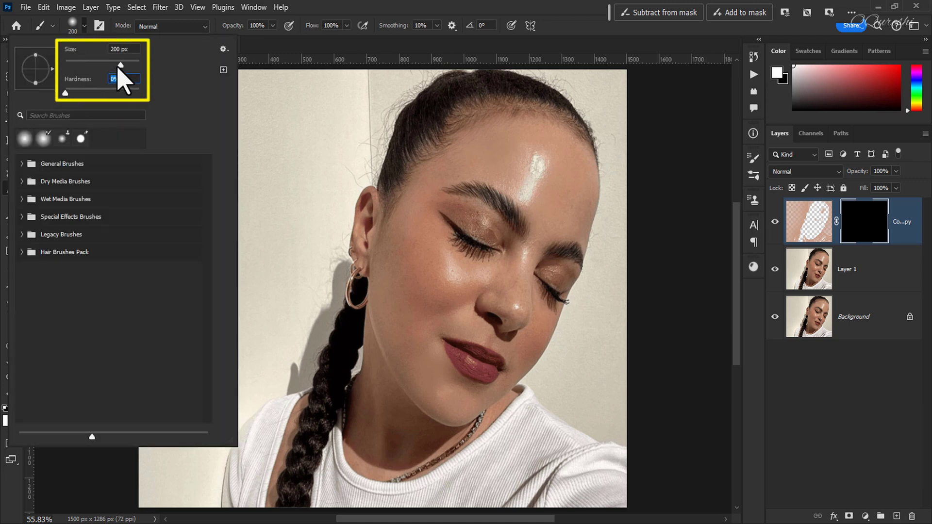
drag(121, 65, 117, 67)
click(298, 57)
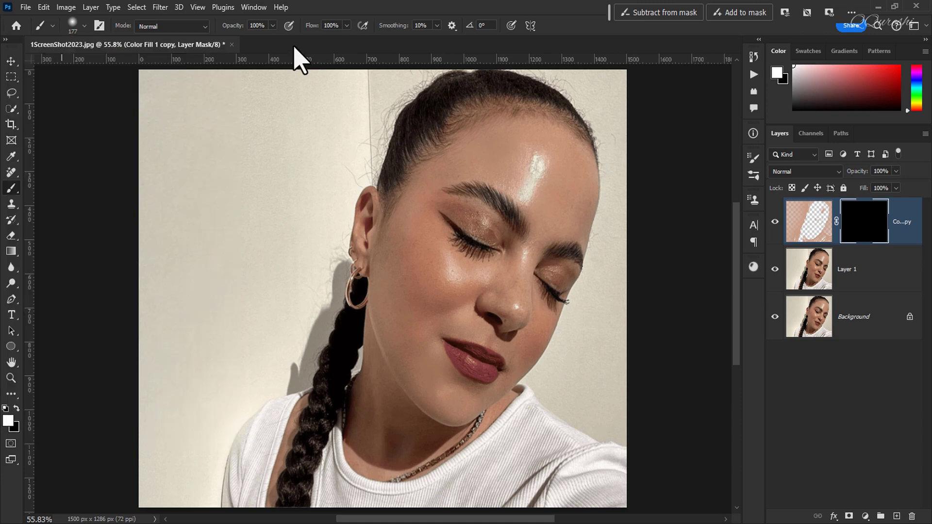
Paint white on the layer mask over the shiny forehead, cheek and nose areas and compare the portrait with and without the layer
click(536, 166)
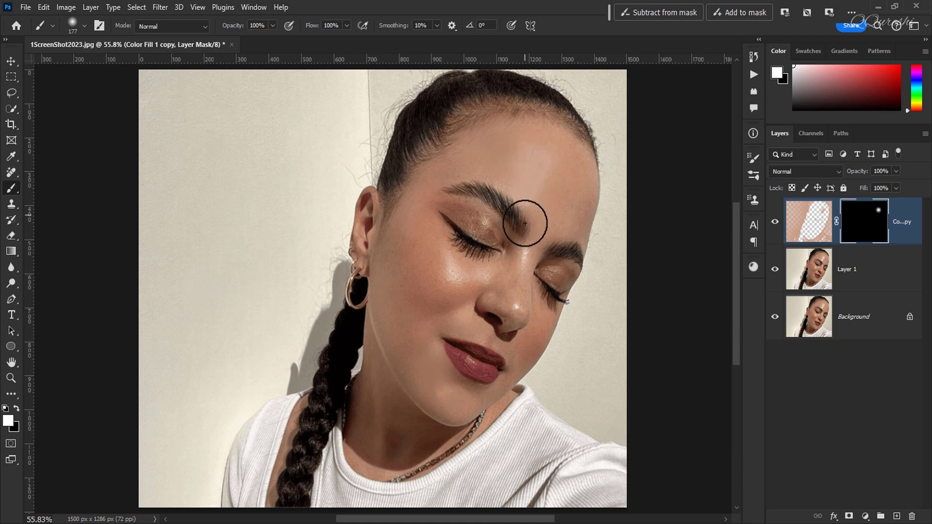
mouse_move(442, 254)
mouse_down()
mouse_move(476, 280)
mouse_move(498, 256)
mouse_move(463, 226)
mouse_move(498, 249)
mouse_move(489, 225)
mouse_move(466, 223)
mouse_up()
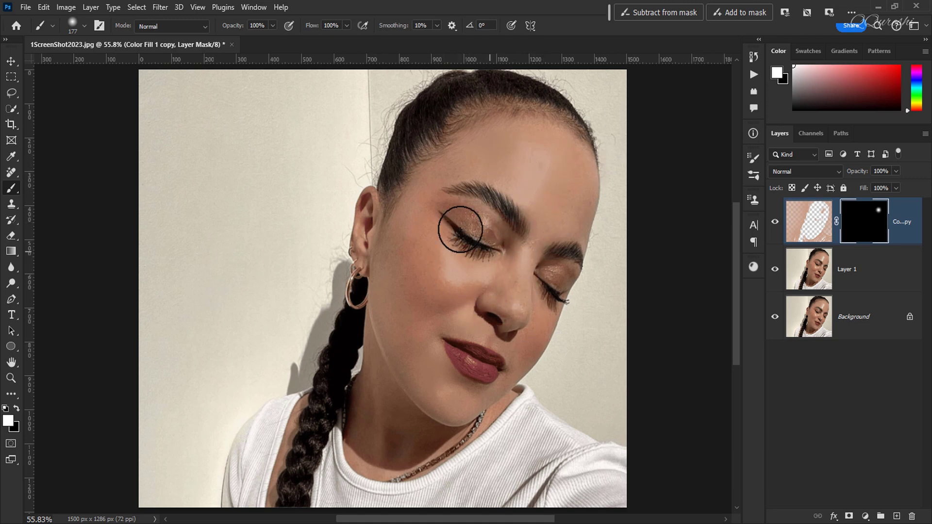
drag(533, 212, 541, 218)
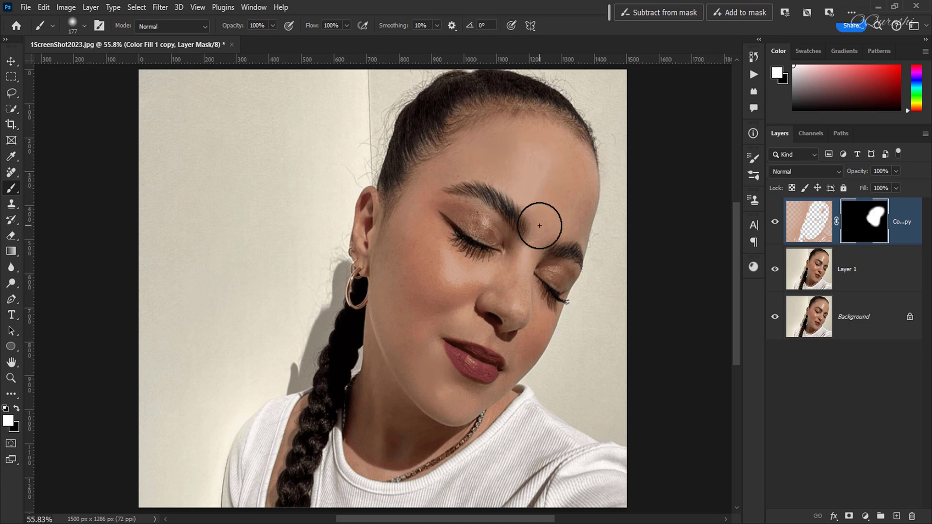
click(775, 224)
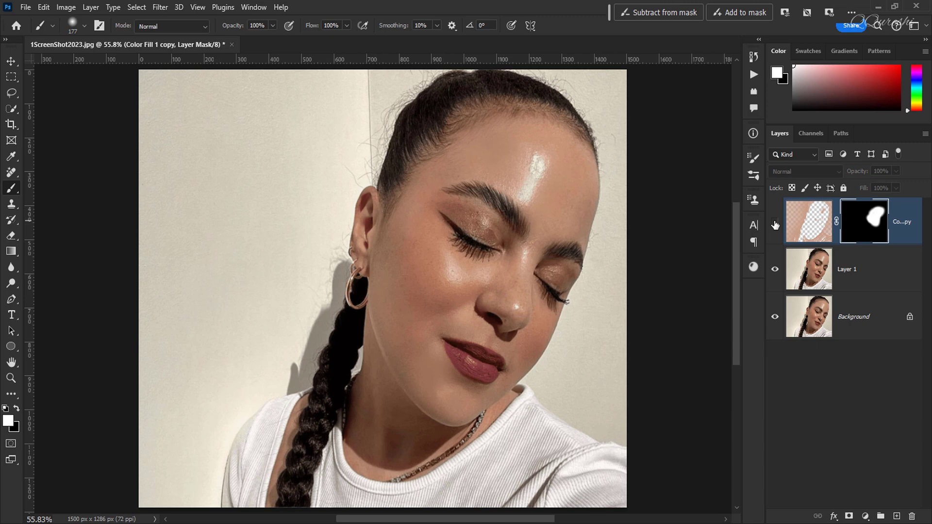
click(775, 225)
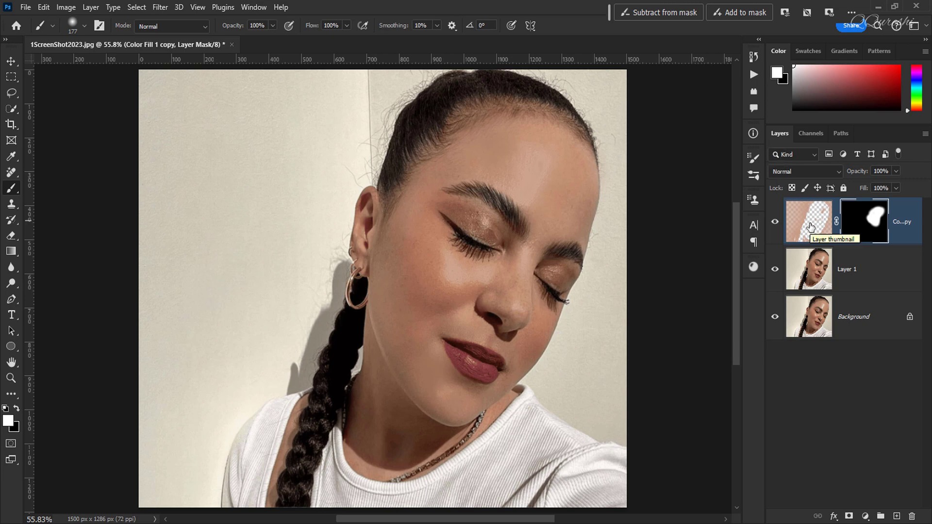
Duplicate the masked colour layer, merge it with its copy, and compare the portrait with and without the merged layer
key(ctrl+j)
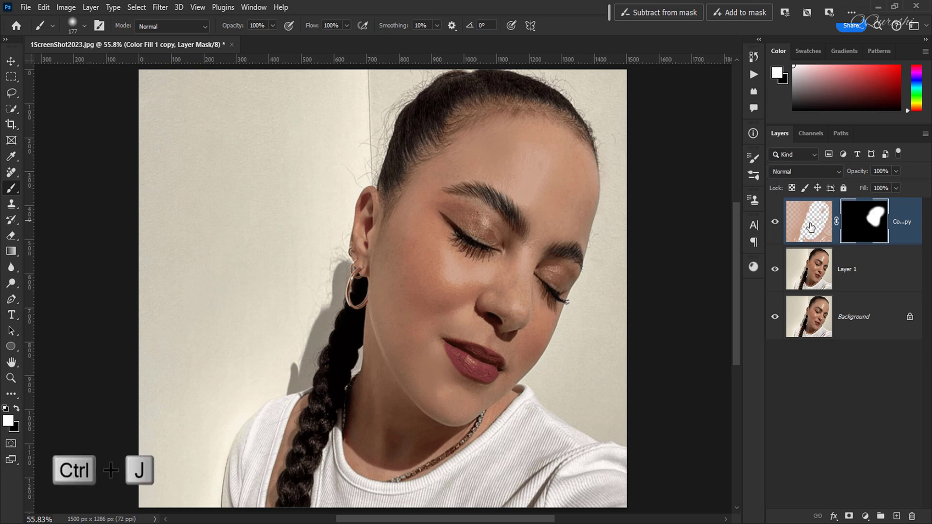
key(ctrl+j)
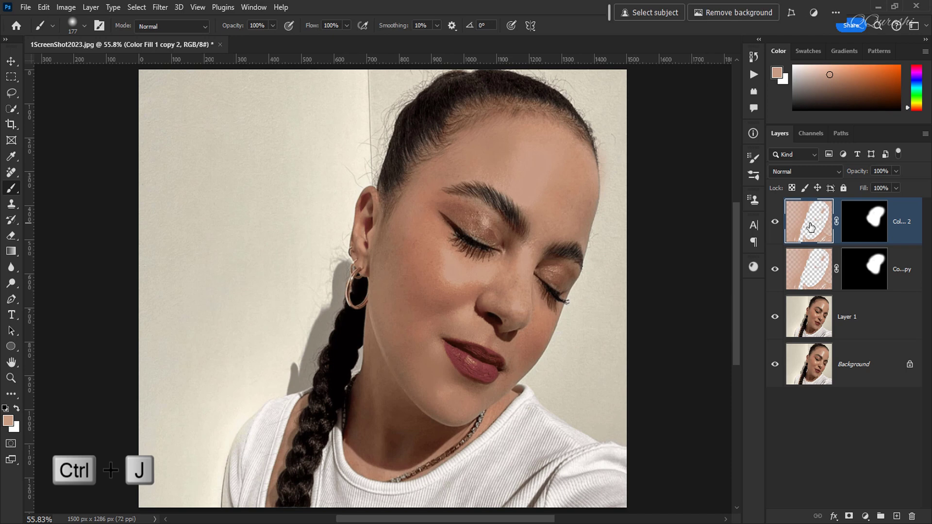
shift+click(905, 270)
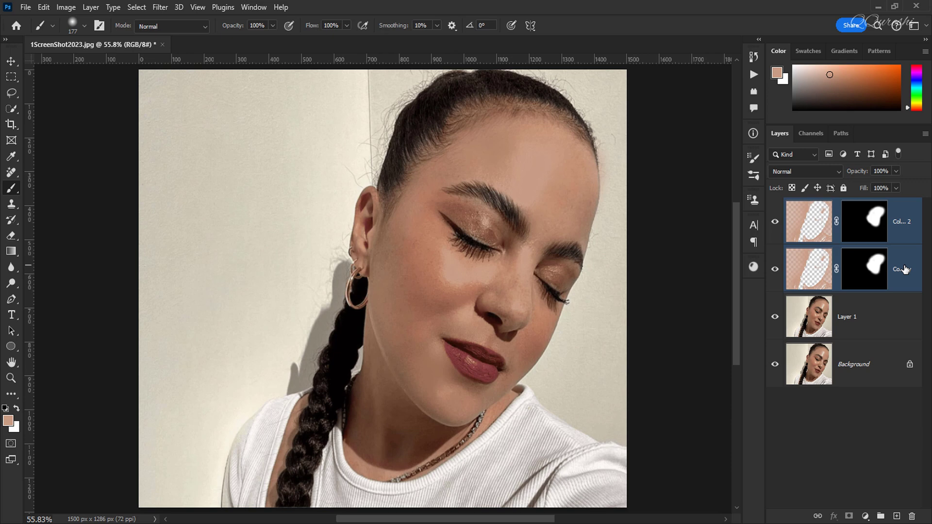
key(ctrl+e)
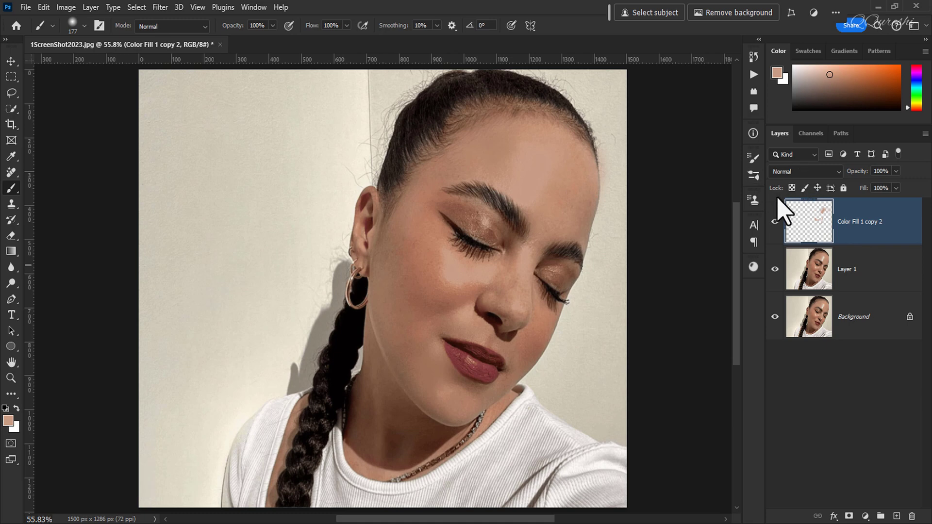
click(775, 224)
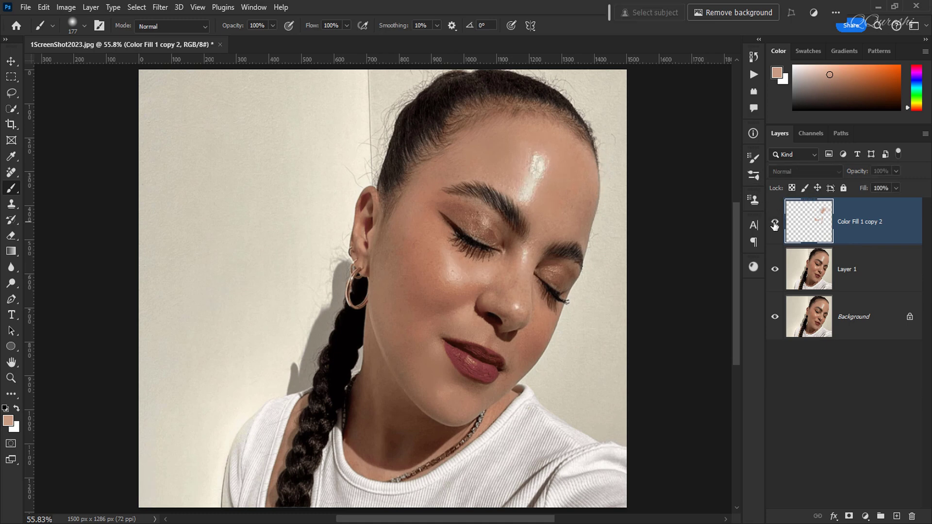
click(774, 224)
Try an opacity of about 76% on the merged colour layer, compare the portrait with and without it, and restore 100%
click(895, 171)
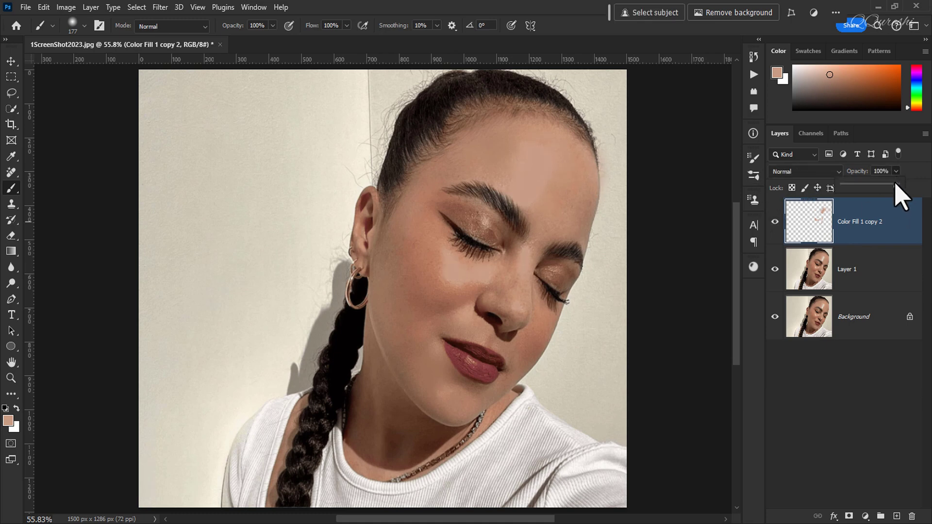
drag(898, 185, 883, 186)
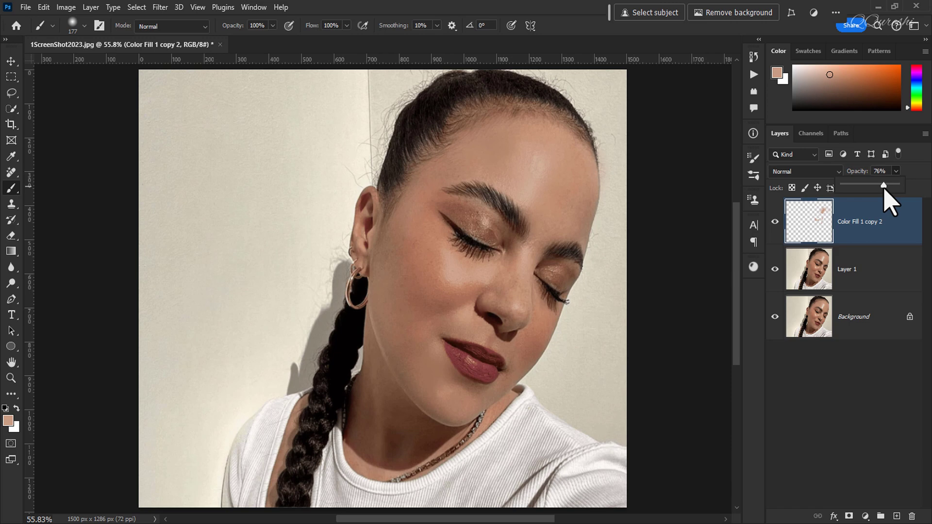
drag(884, 186, 883, 186)
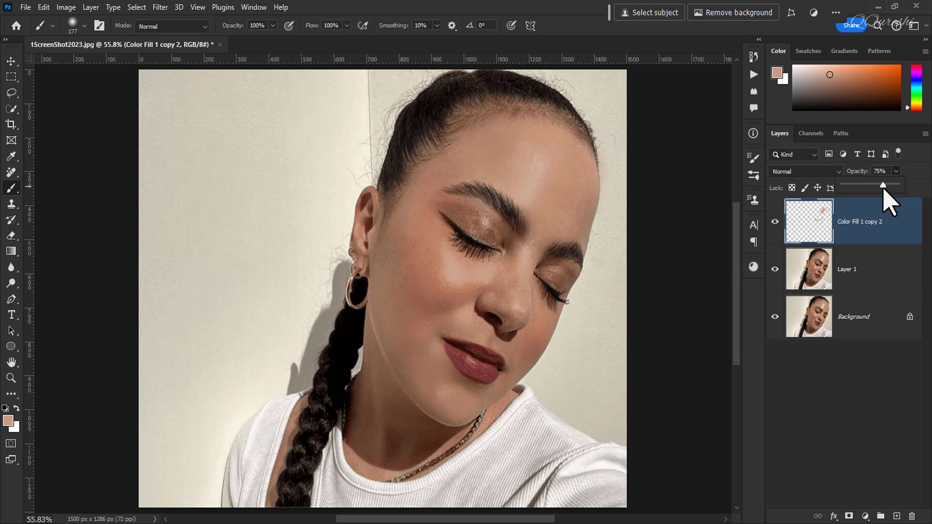
click(864, 226)
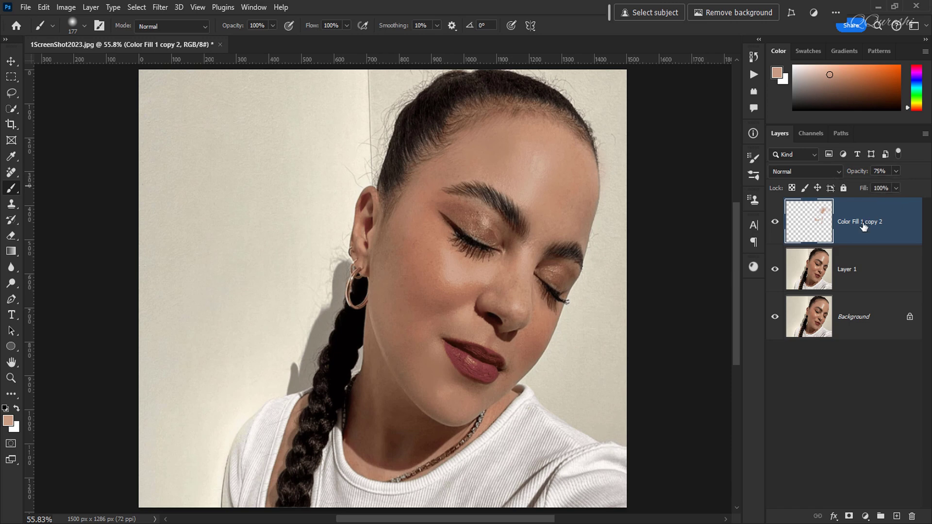
click(775, 224)
click(775, 224)
click(895, 171)
drag(894, 185, 912, 185)
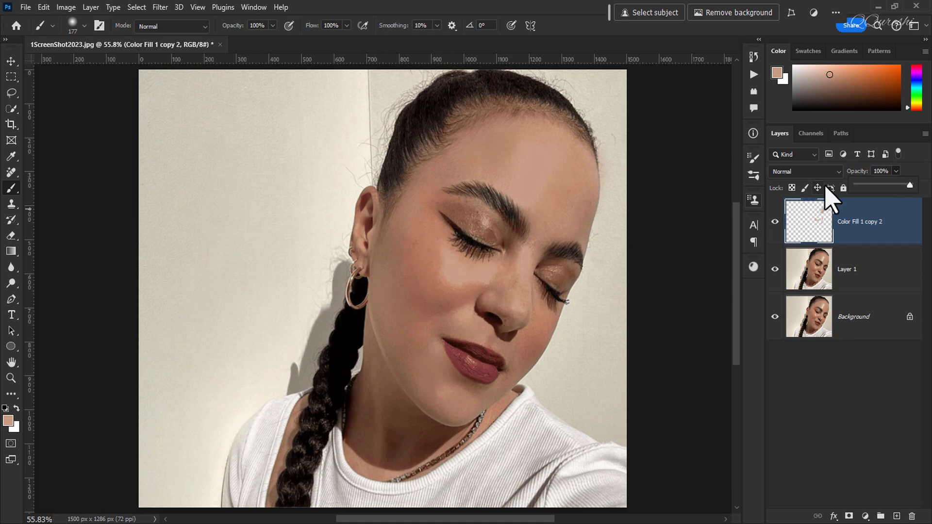
Set the merged colour layer's opacity to 75% and compare the portrait with and without it
click(881, 171)
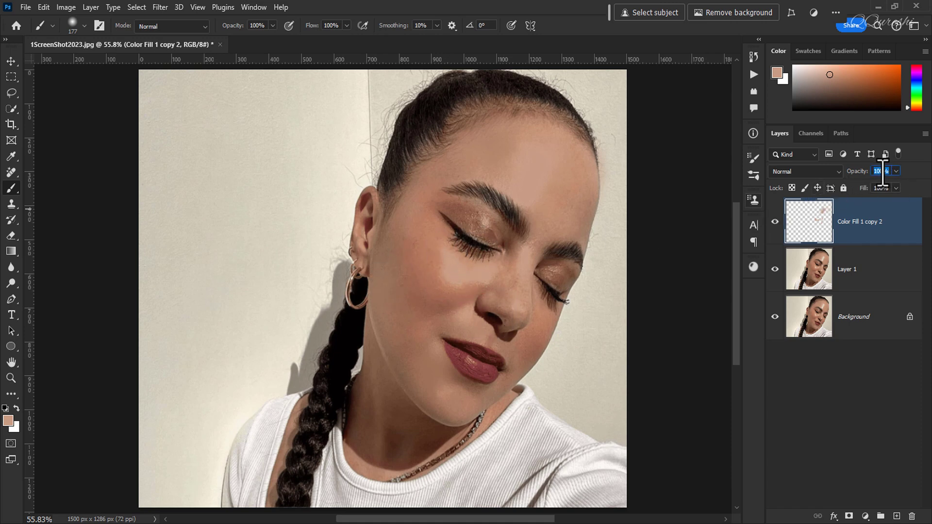
text(75)
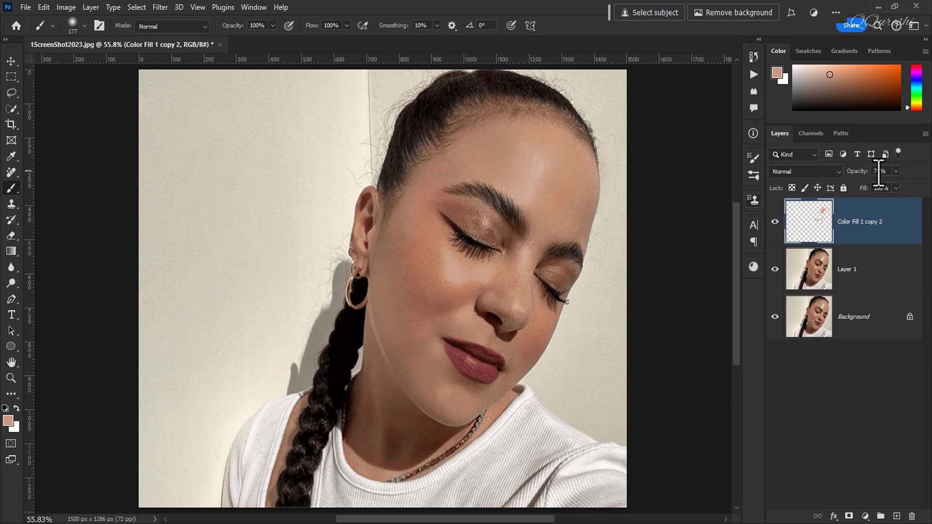
click(868, 222)
click(774, 223)
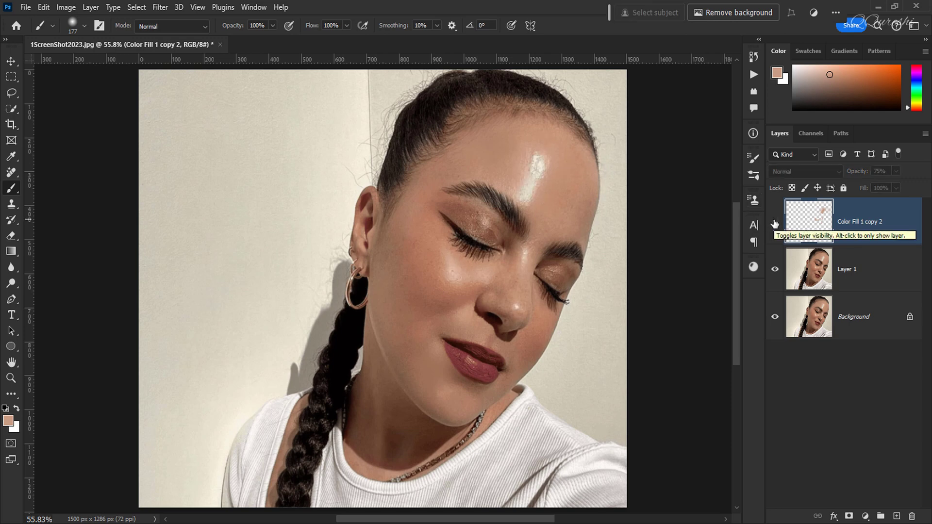
click(775, 223)
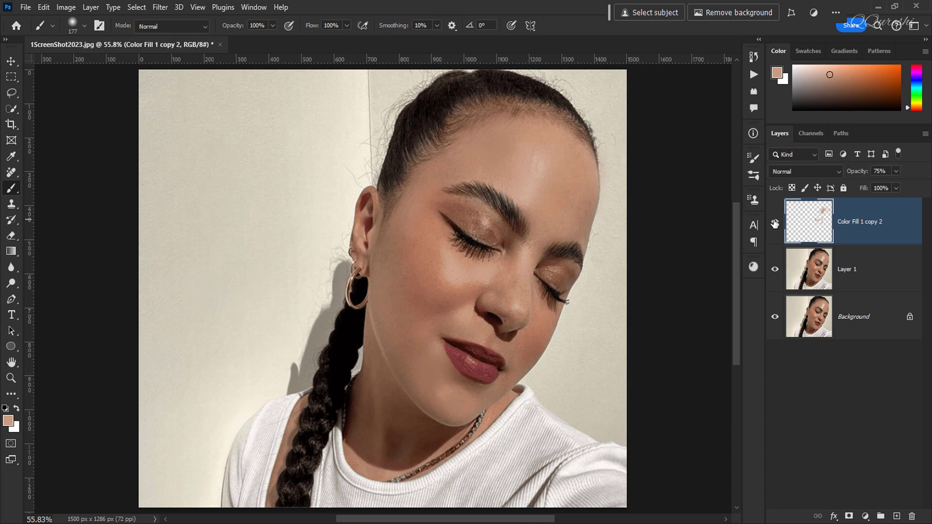
Hide the merged colour layer and apply the Retouch4me Mattifier filter to Layer 1 with a blend of 100
click(775, 223)
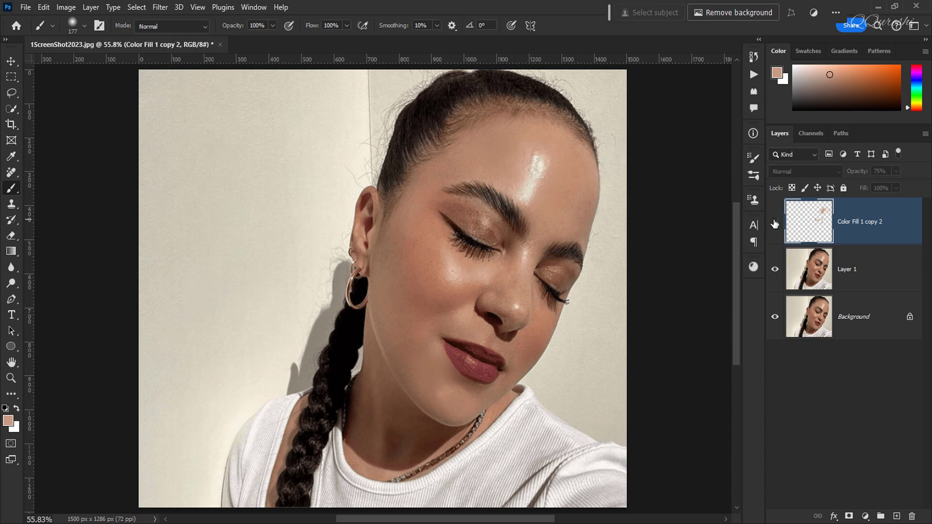
click(857, 275)
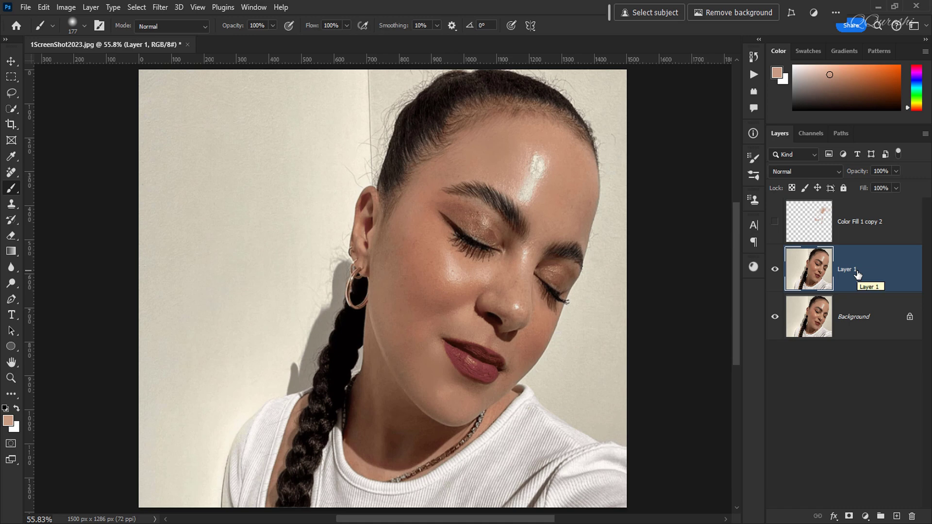
click(163, 9)
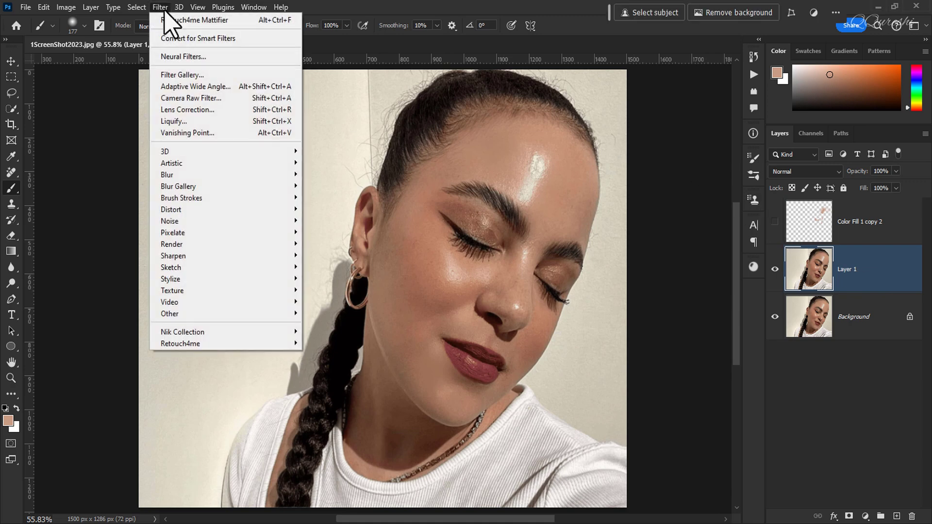
mouse_move(178, 346)
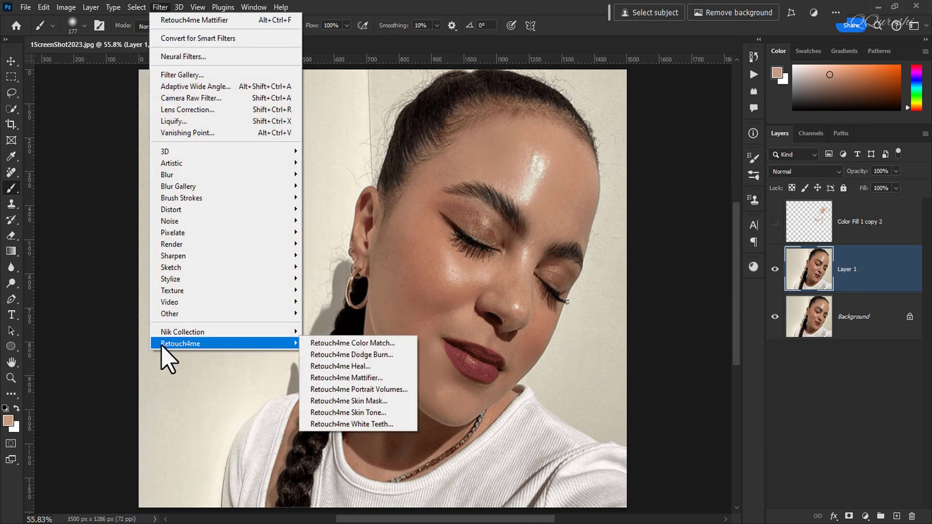
click(375, 380)
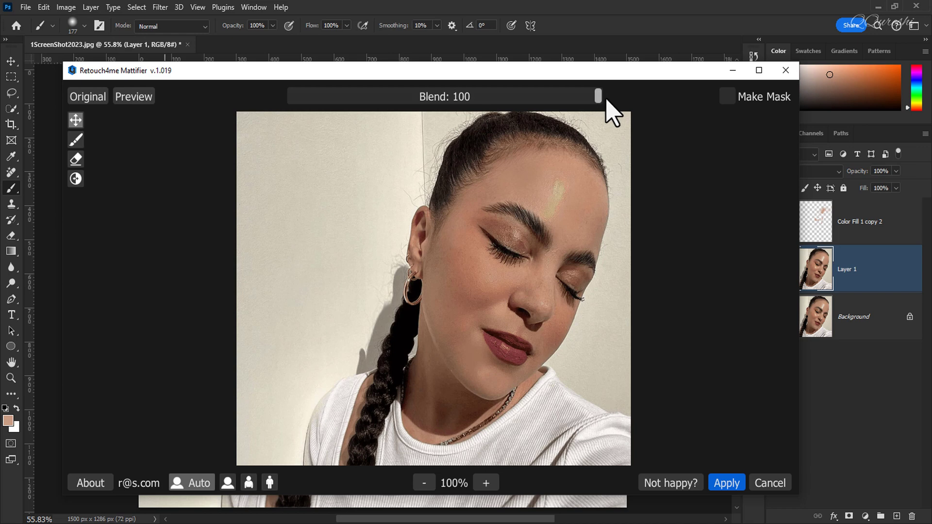
drag(597, 96, 341, 104)
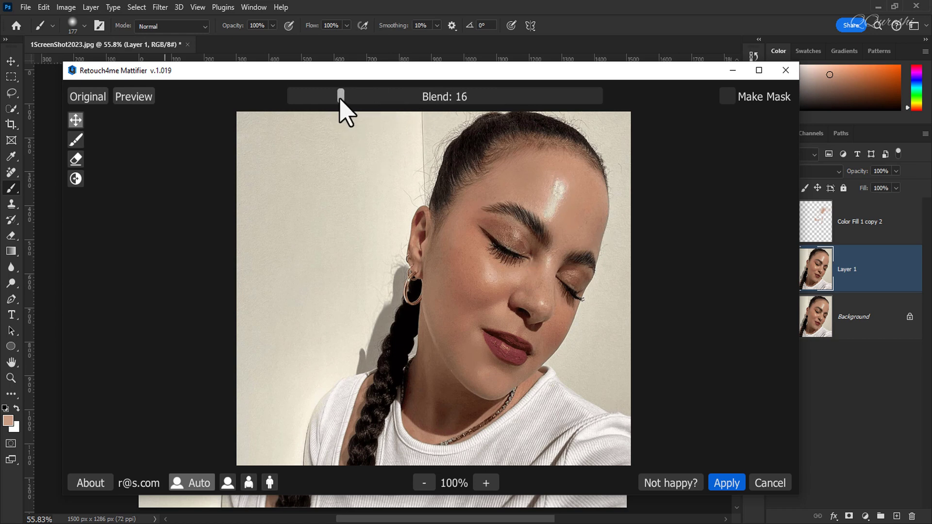
drag(340, 99, 614, 101)
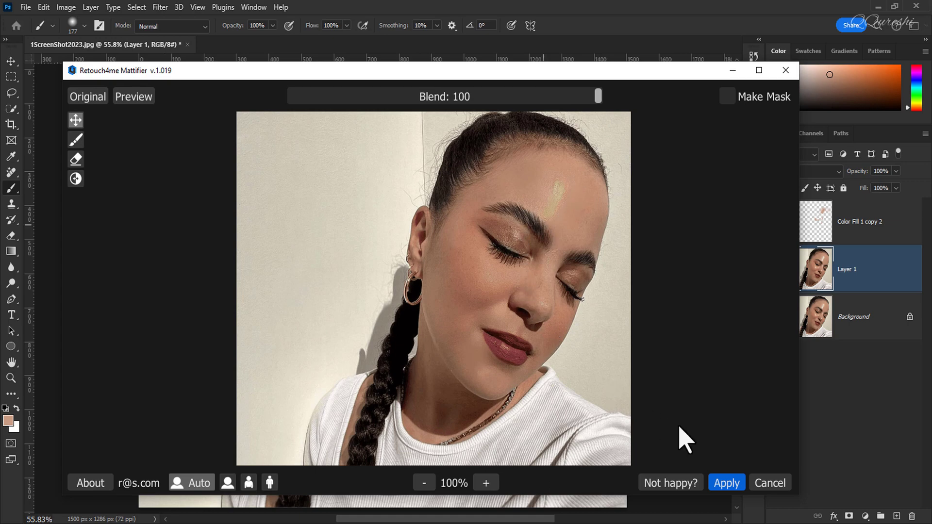
click(727, 484)
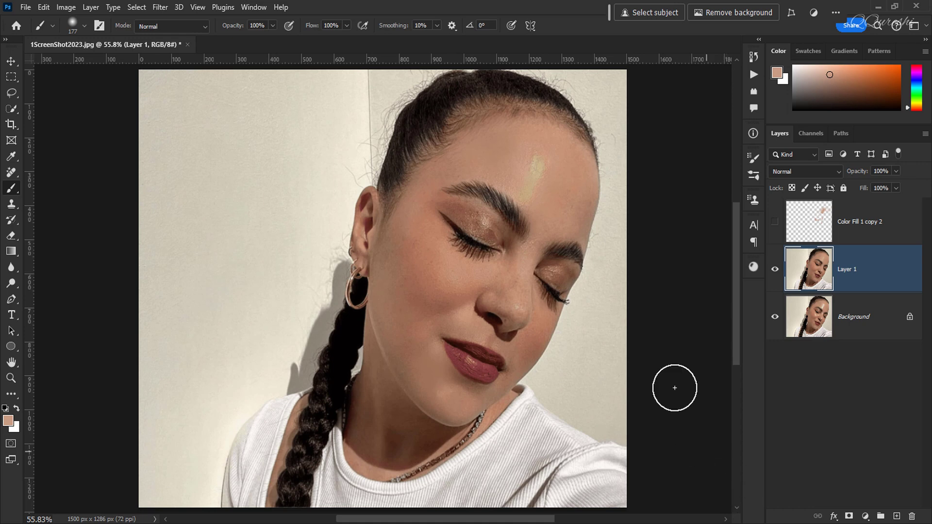
Compare the mattified Layer 1 with the original, leave it hidden, and show and select the merged colour layer
click(776, 271)
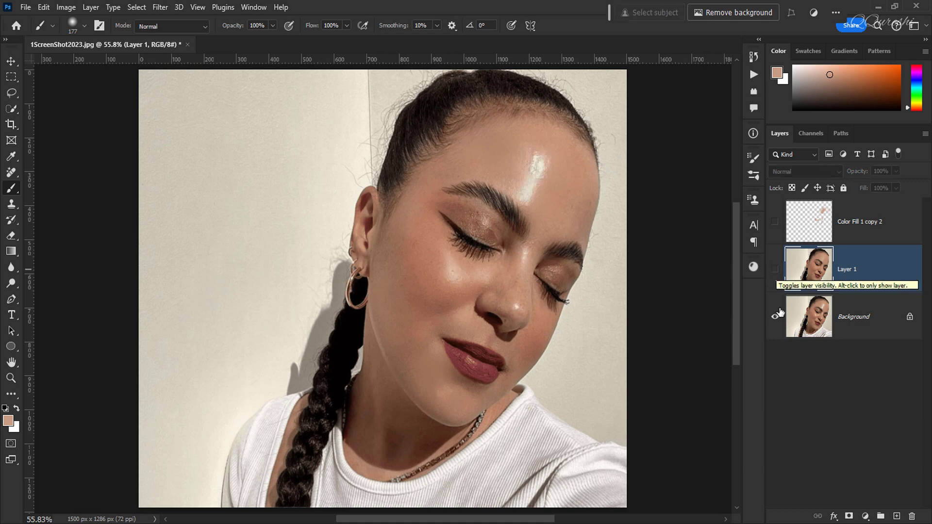
click(775, 271)
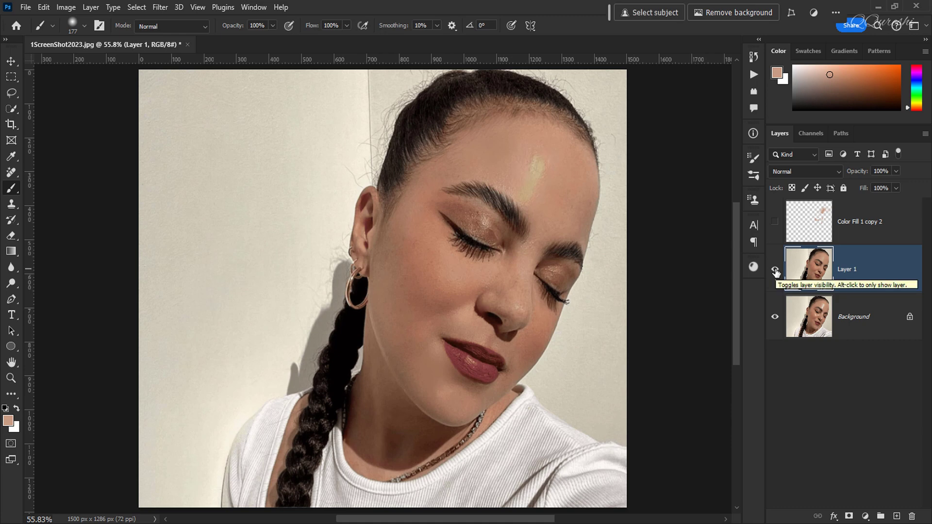
click(775, 271)
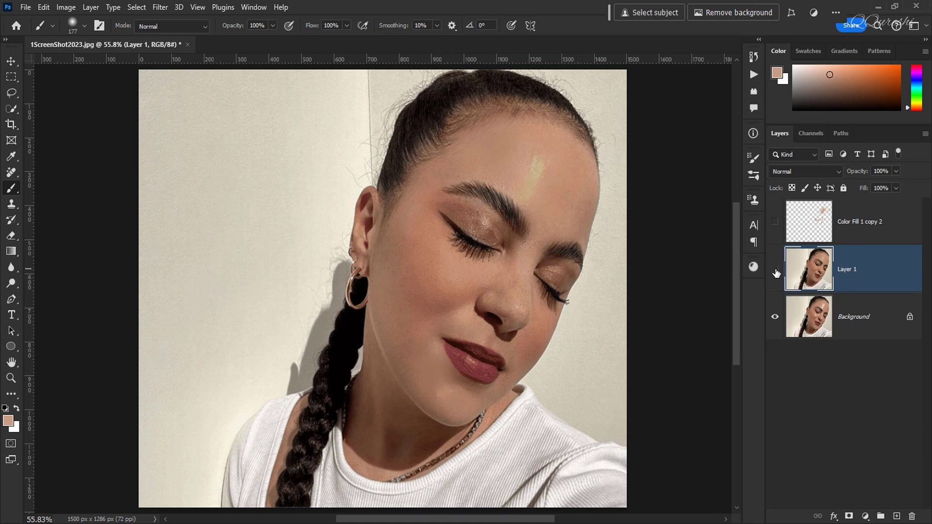
click(776, 223)
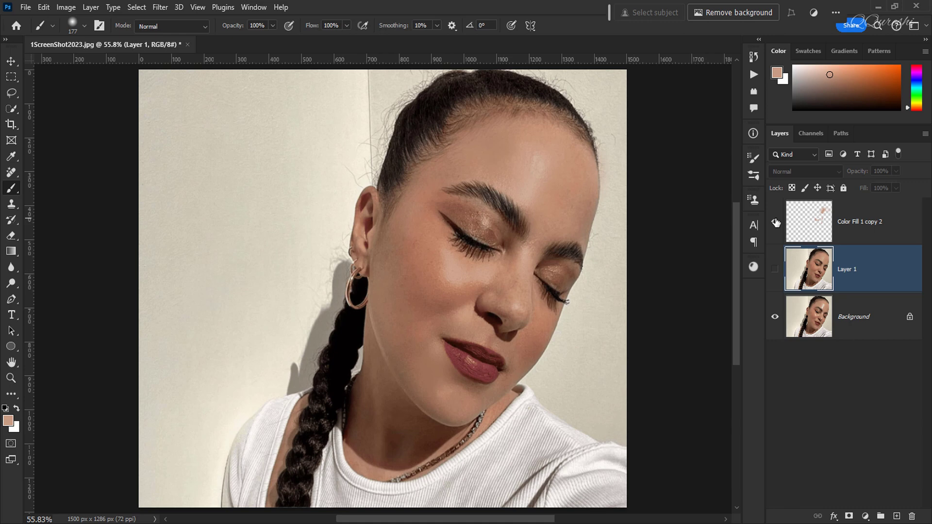
click(857, 223)
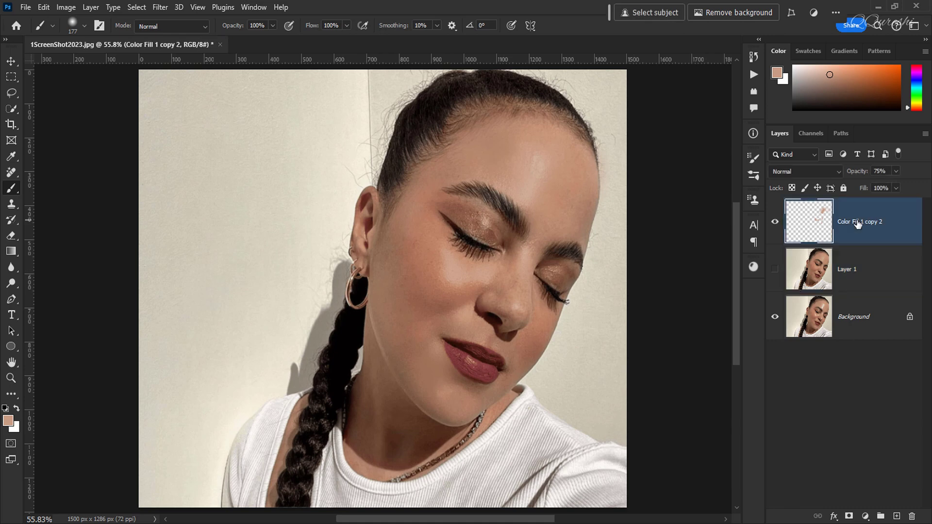